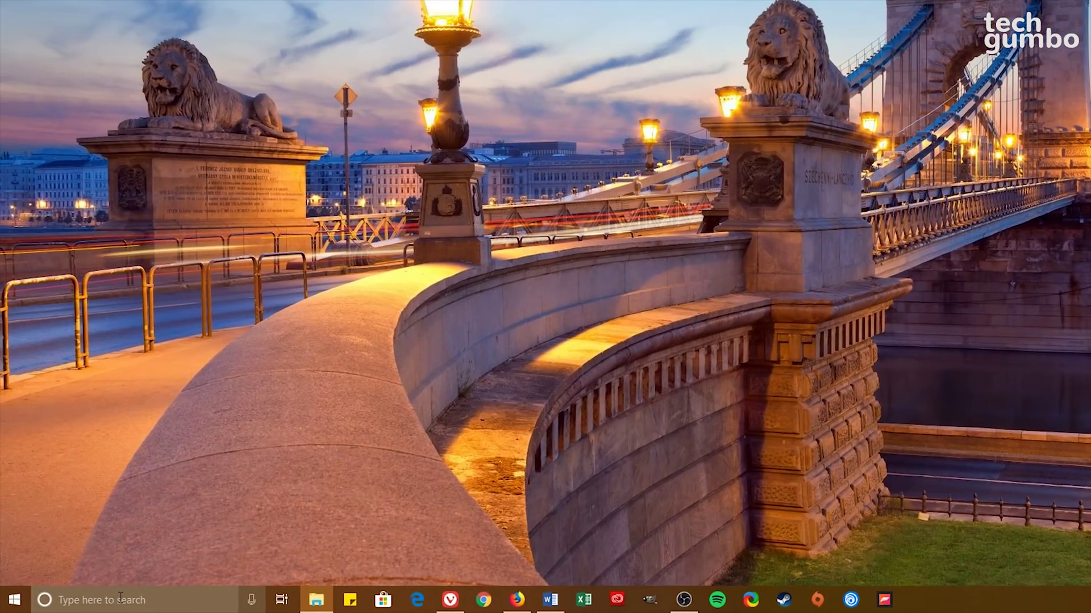
Step: Launch Disk Cleanup from search and scan drive OS (C:) for removable files
left_click(130, 599)
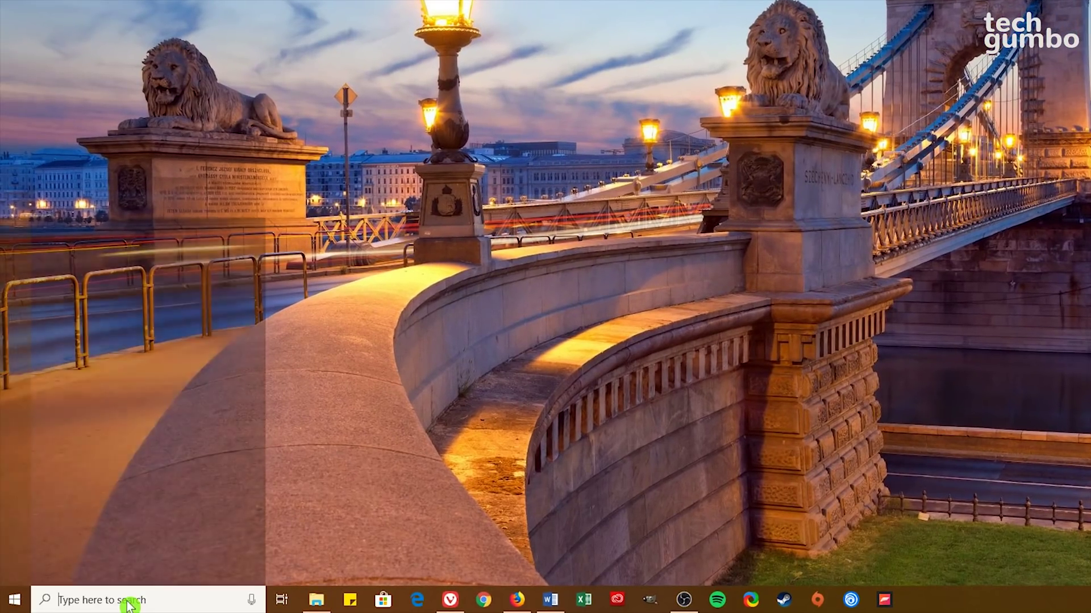
type("disk cleanup")
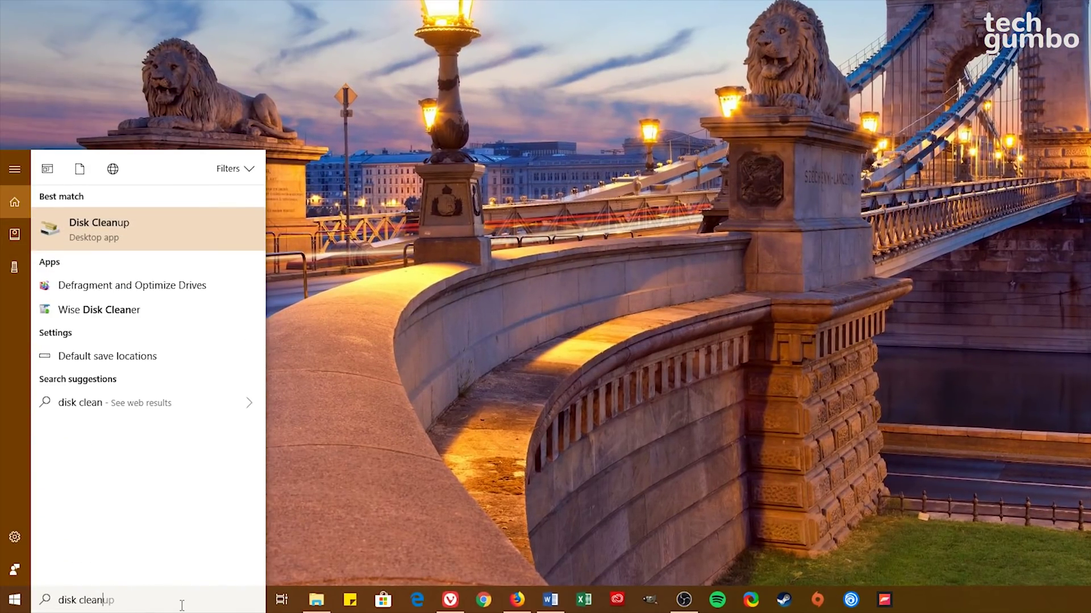
left_click(170, 235)
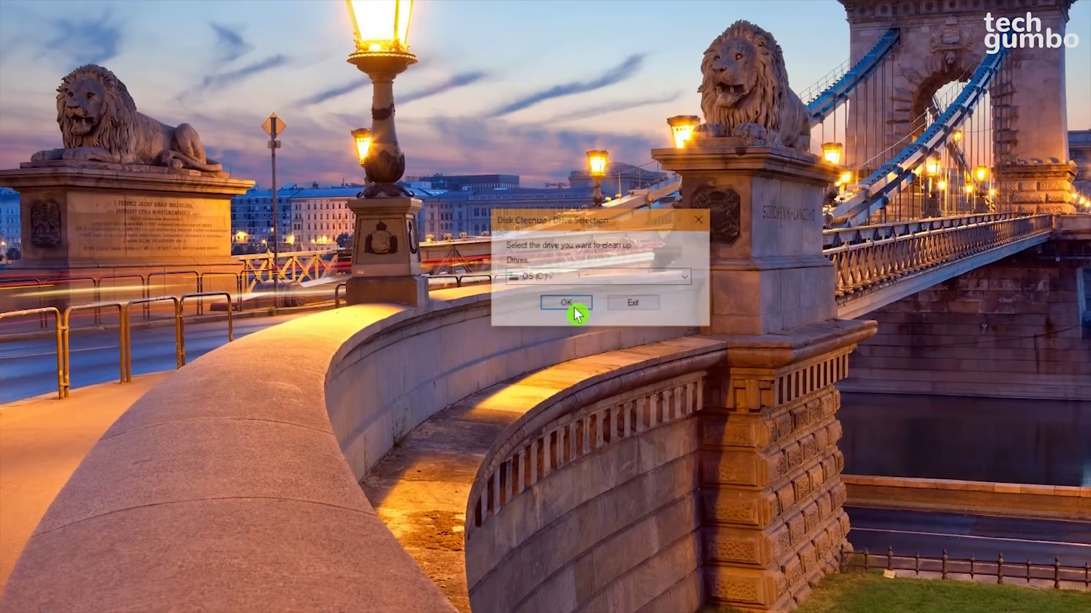
left_click(645, 313)
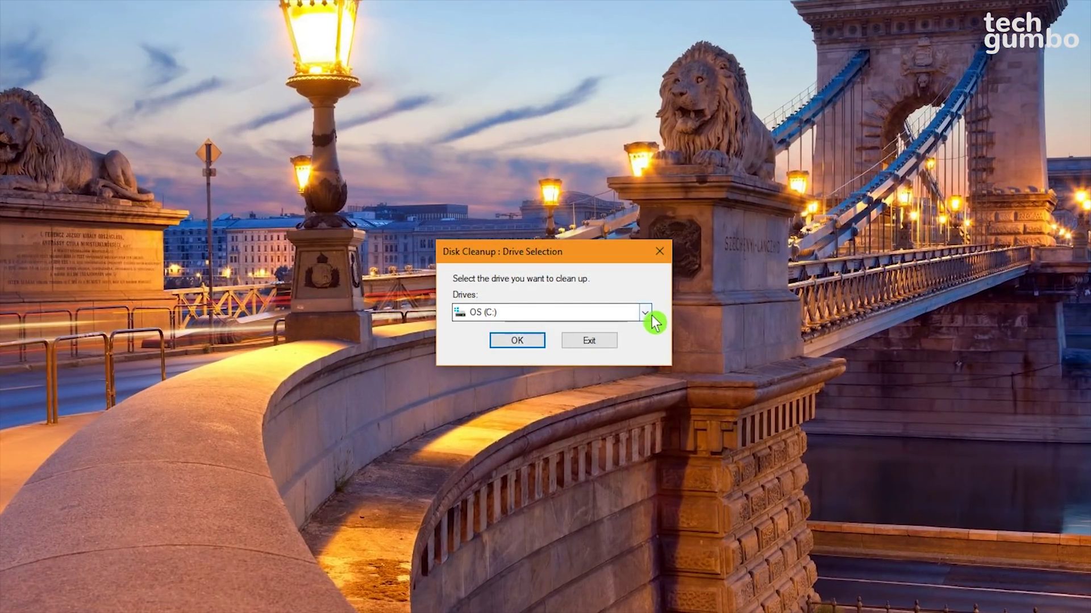
left_click(644, 313)
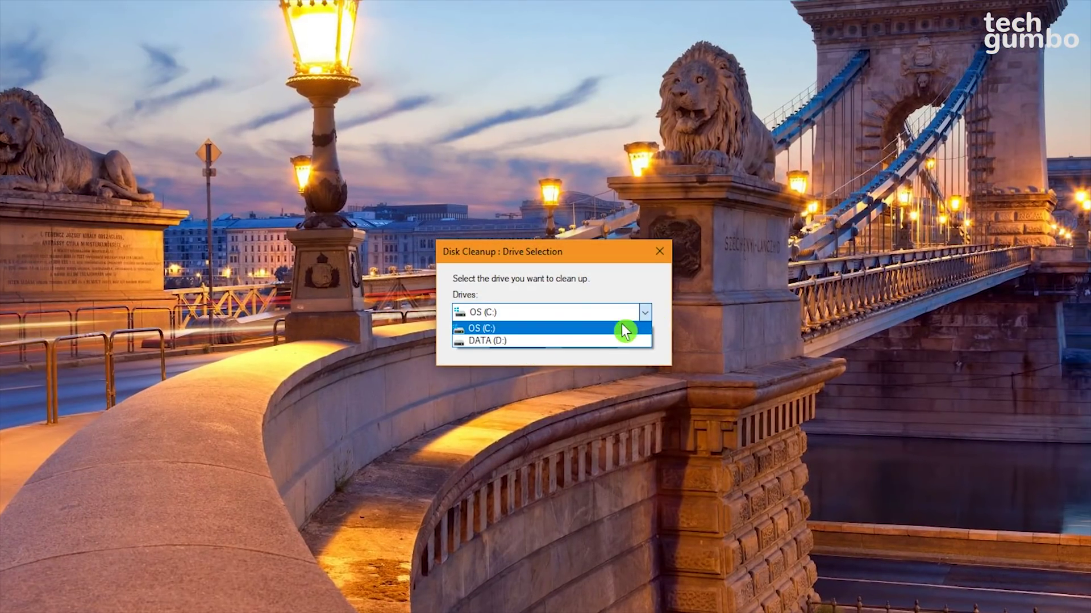
left_click(558, 329)
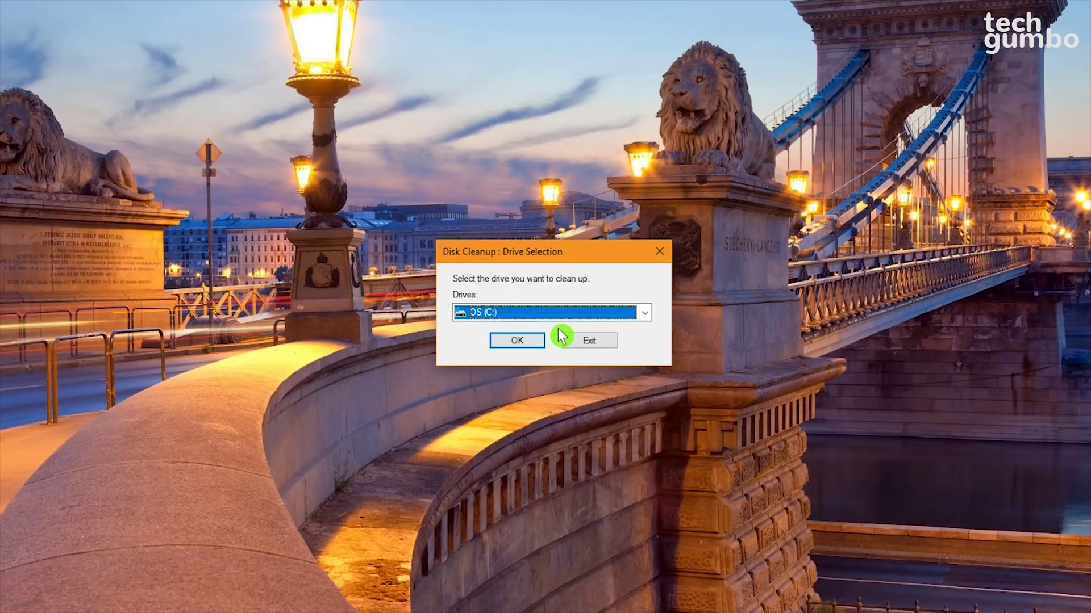
left_click(515, 342)
Step: Tick Windows error reporting, Delivery Optimization and Temporary files, then permanently delete them
left_click(461, 267)
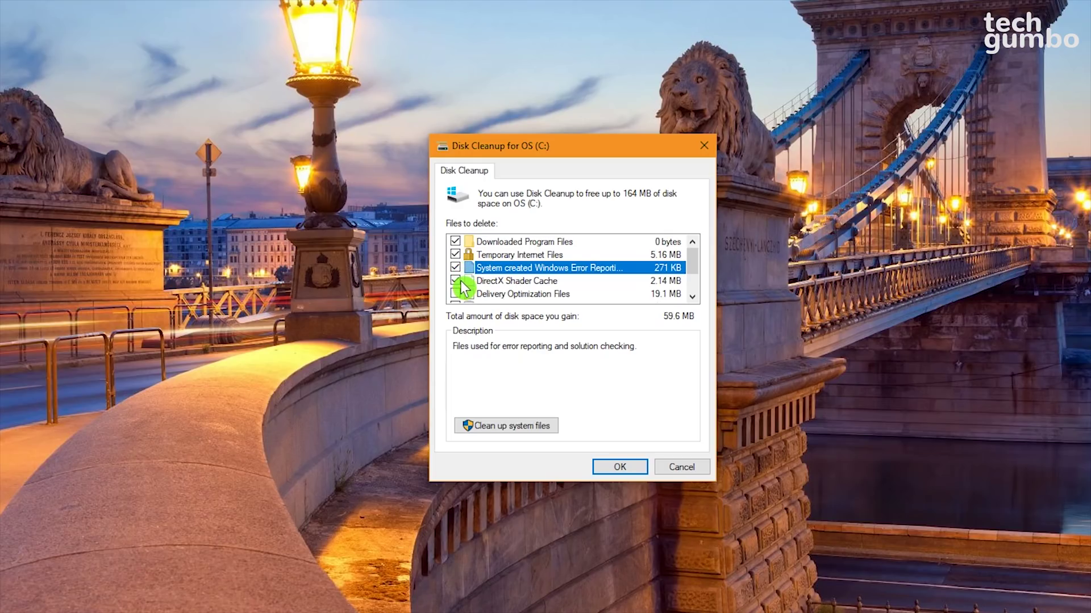
left_click(455, 294)
scroll(475, 288, "down", 1)
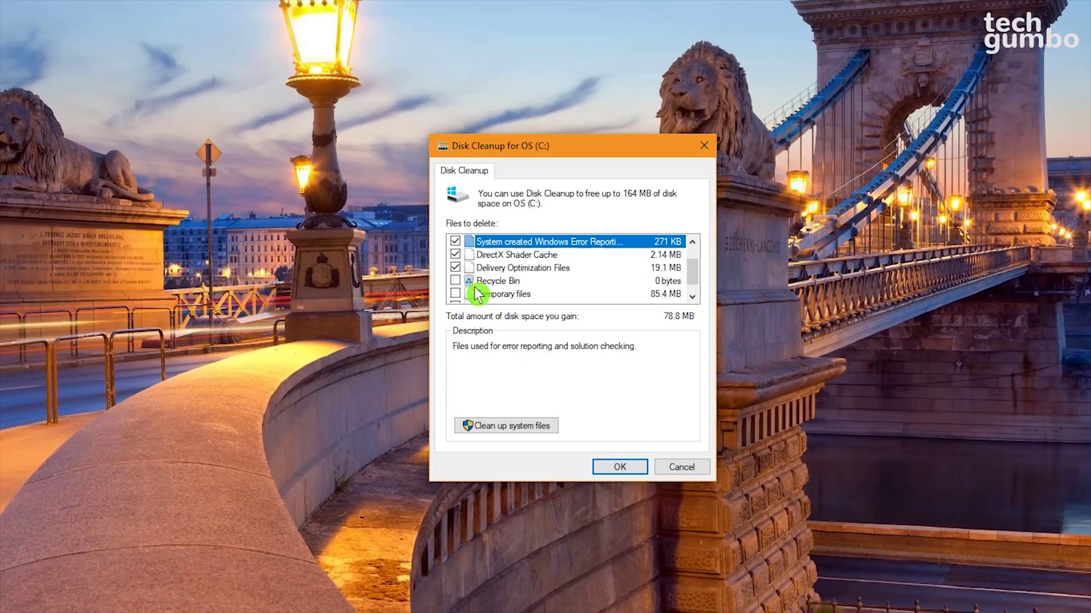
scroll(475, 294, "down", 1)
left_click(456, 281)
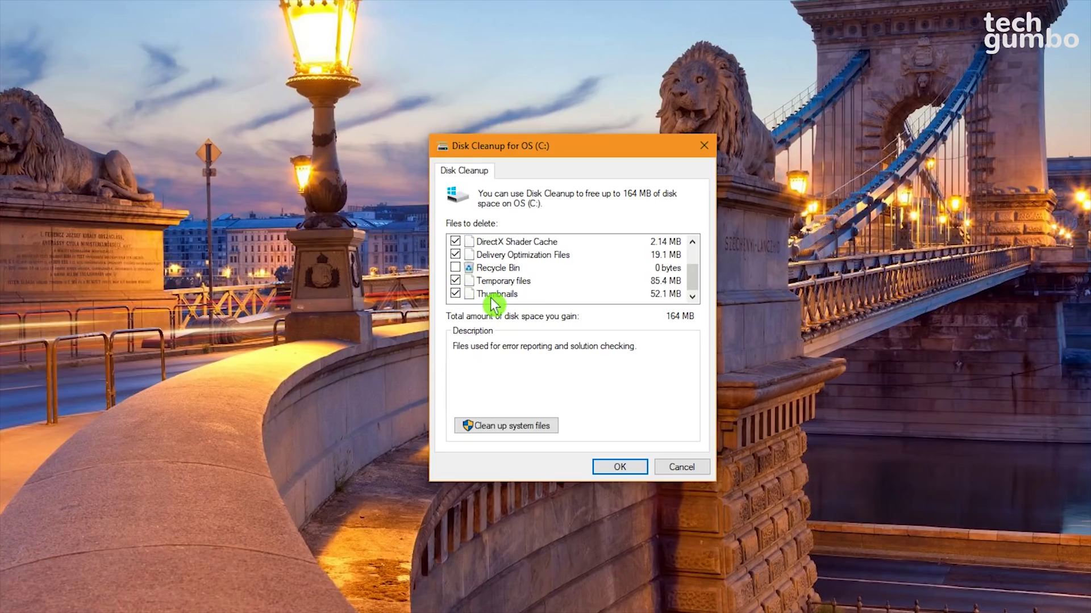
left_click(632, 468)
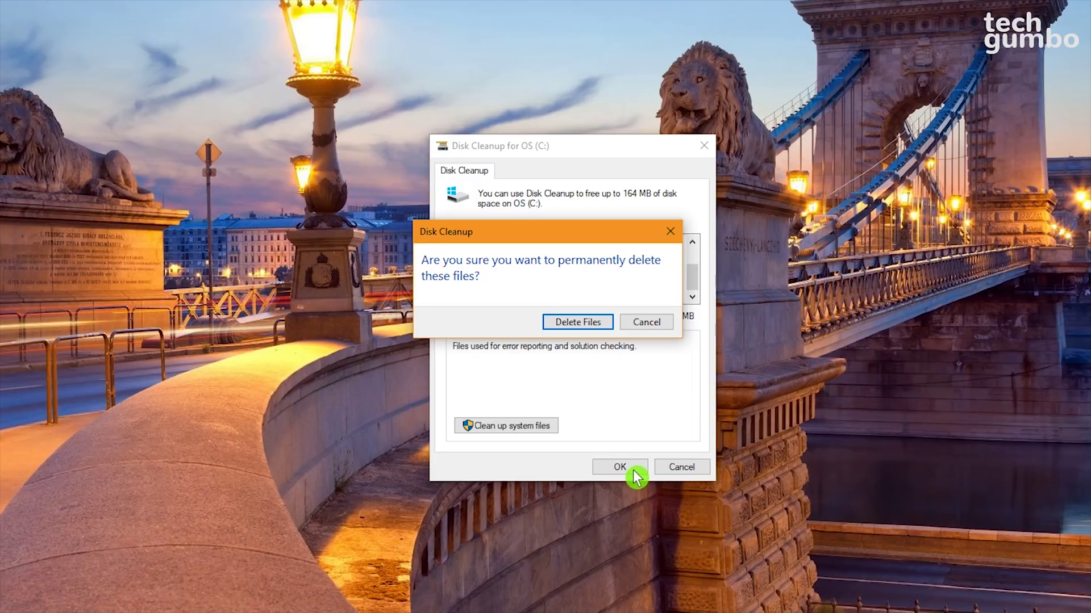
left_click(605, 328)
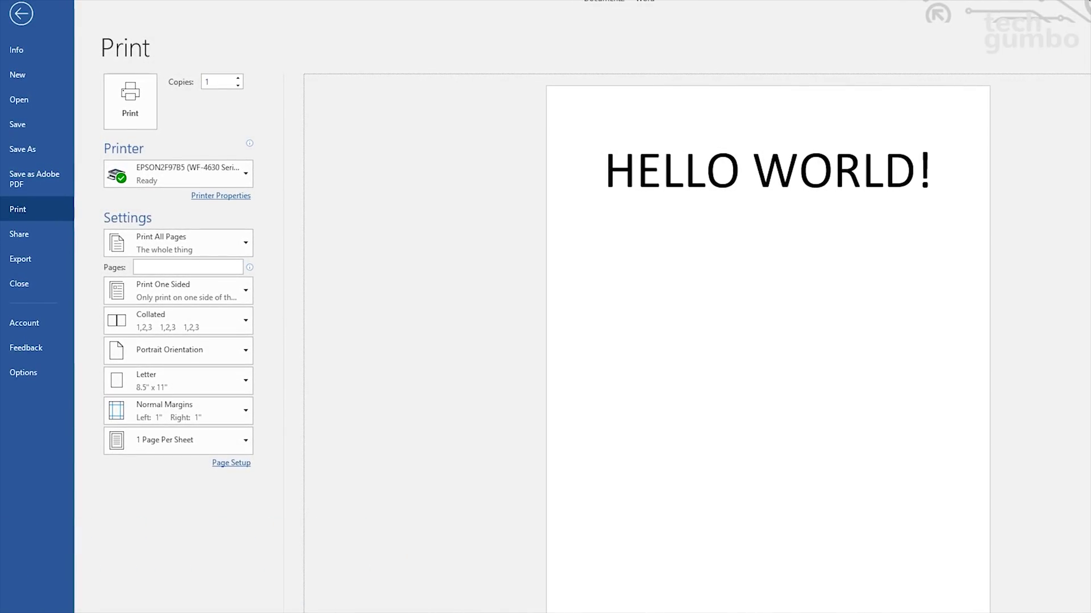
Step: Choose Microsoft Print to PDF as the printer for the HELLO WORLD! document
left_click(243, 179)
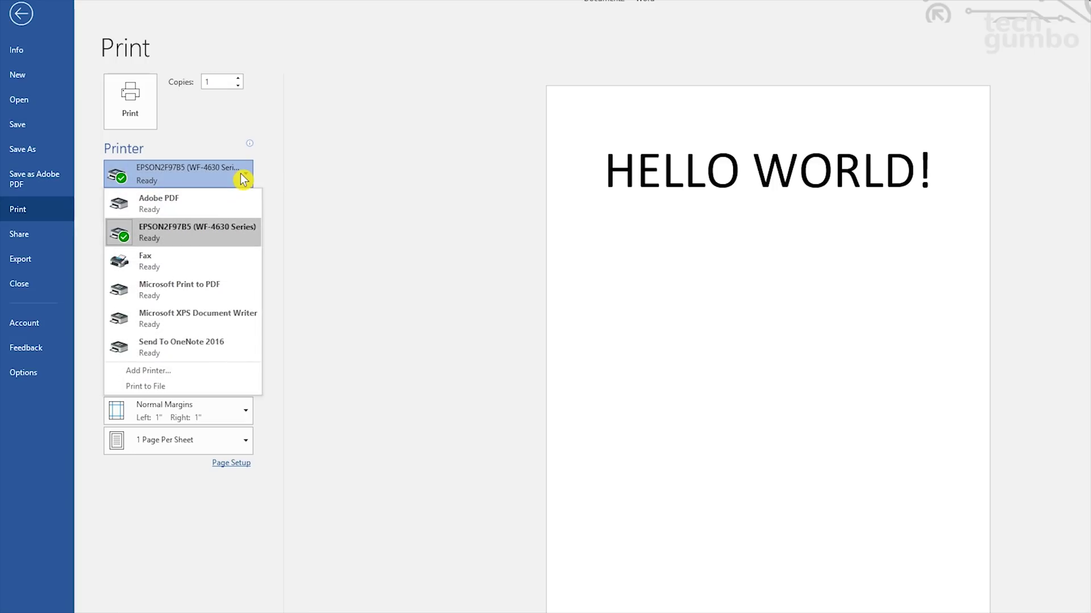
left_click(221, 293)
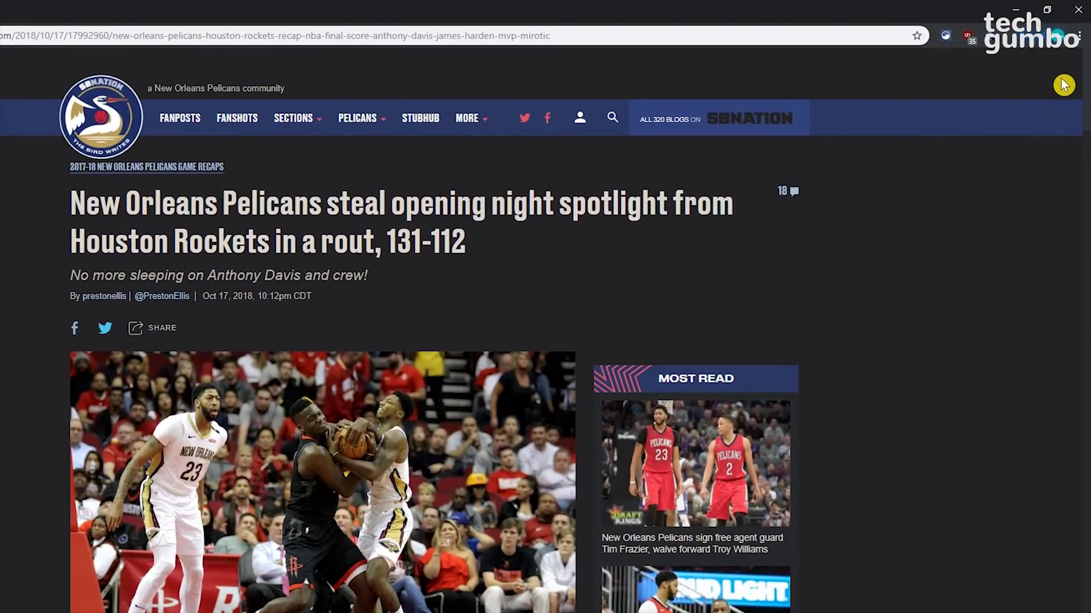
Step: Print the Pelicans article from Chrome with Microsoft Print to PDF as the destination
left_click(1080, 37)
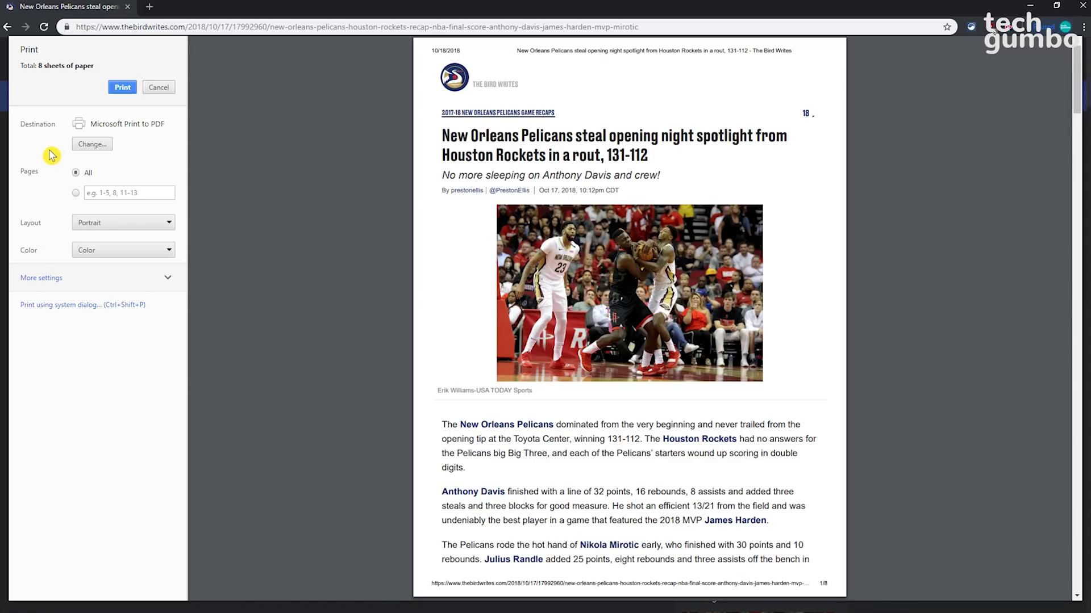
left_click(101, 148)
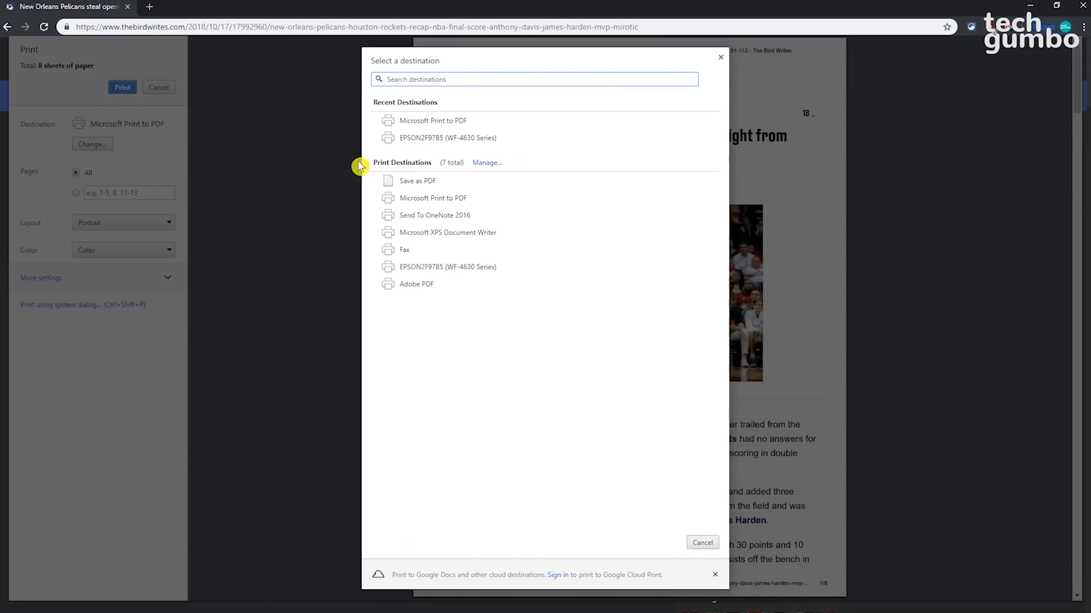
left_click(459, 203)
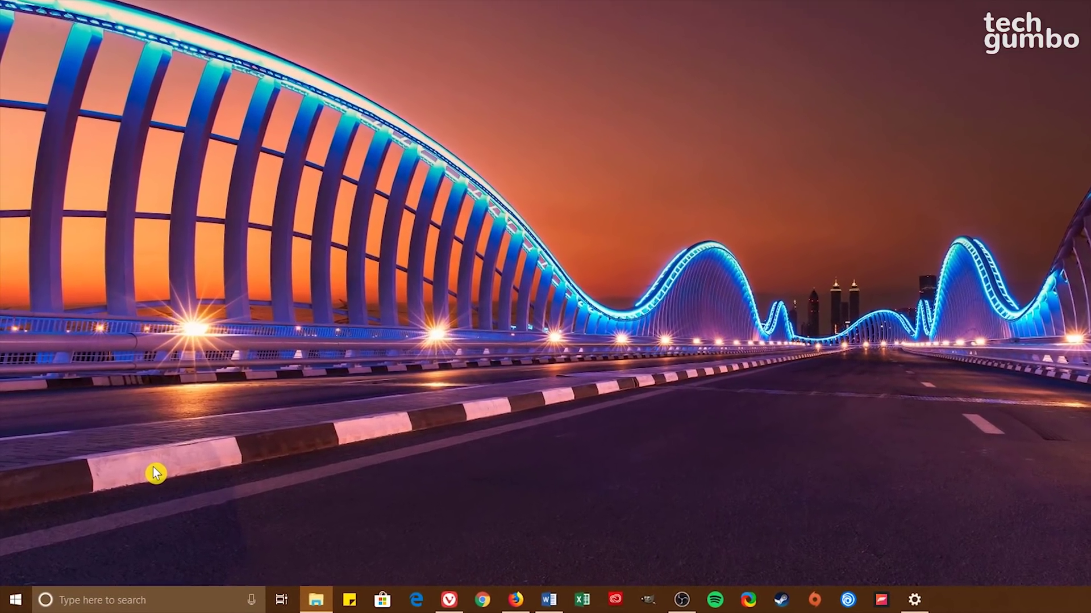
Step: Search 'cortana notebook' and open Cortana's Notebook on Manage Skills
left_click(166, 595)
type("c")
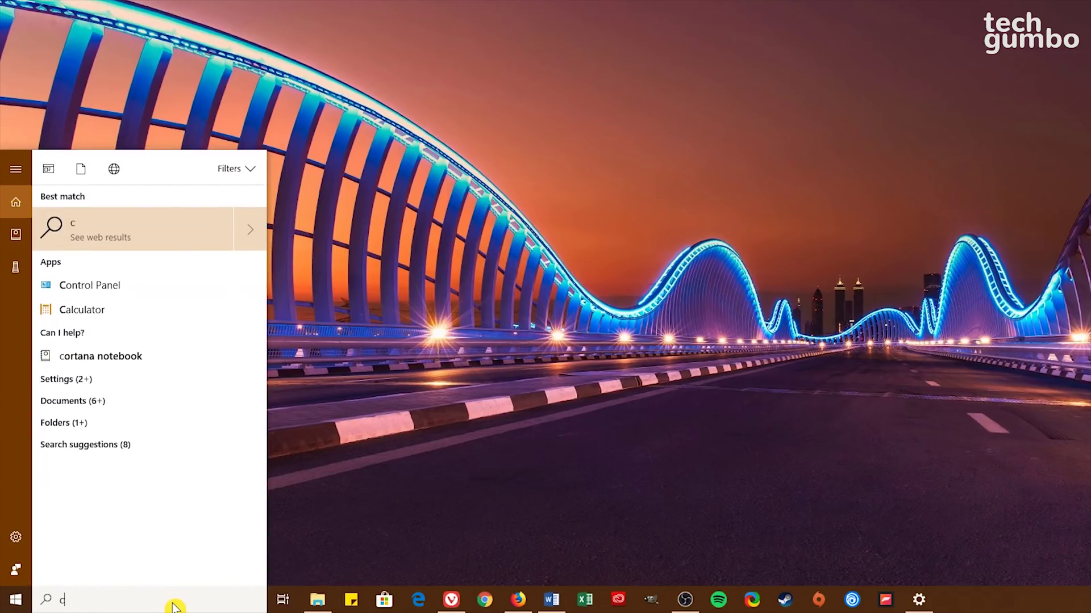
type("ortana notebook")
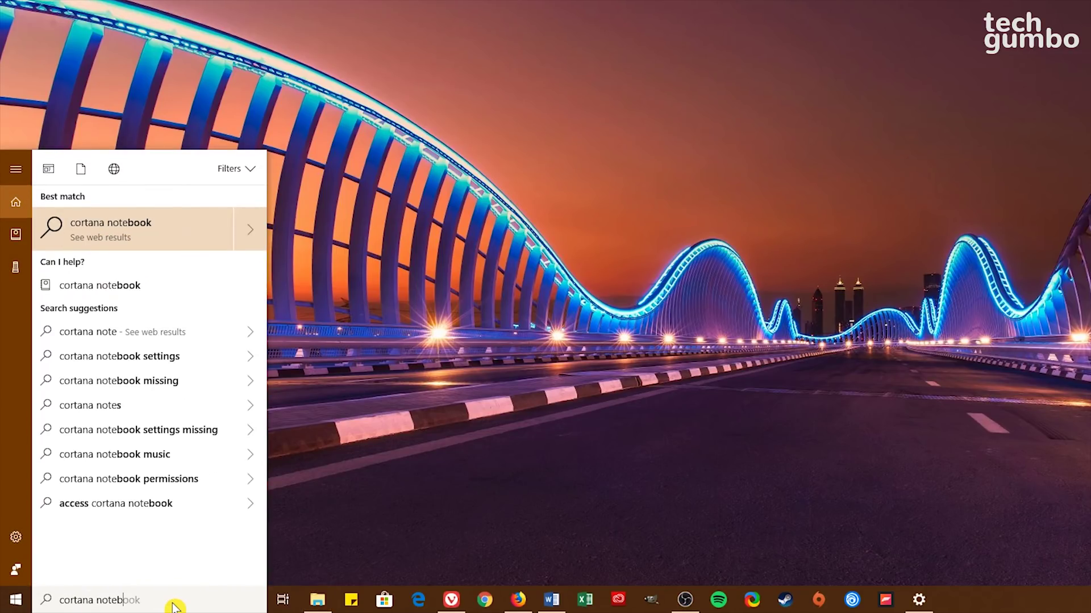
left_click(173, 235)
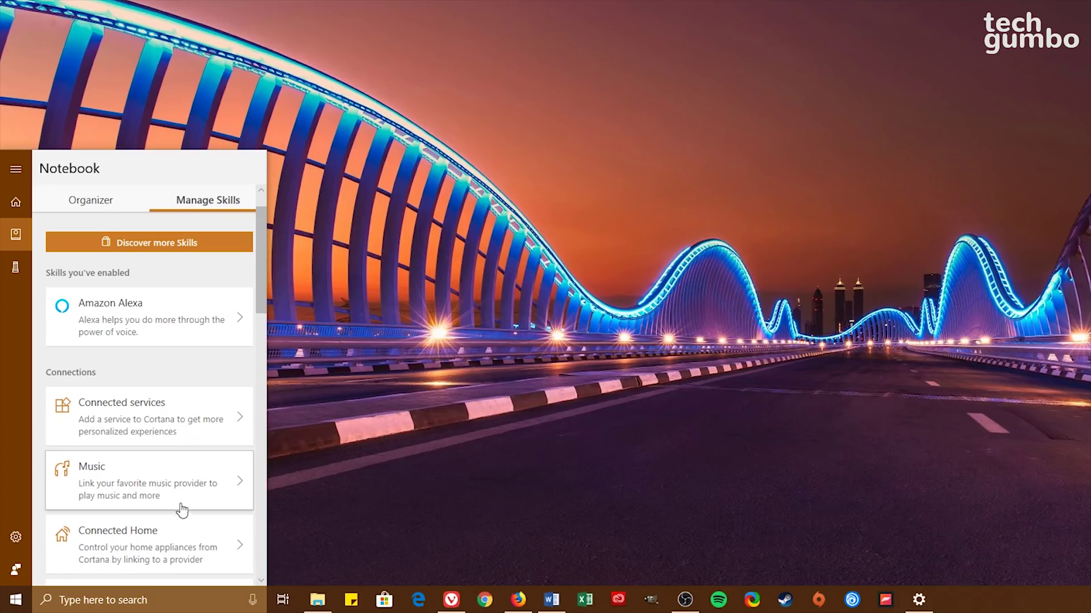
Step: Open Connected Home to review the connected ecobee and Hue providers, then use the Cortana panel
left_click(172, 558)
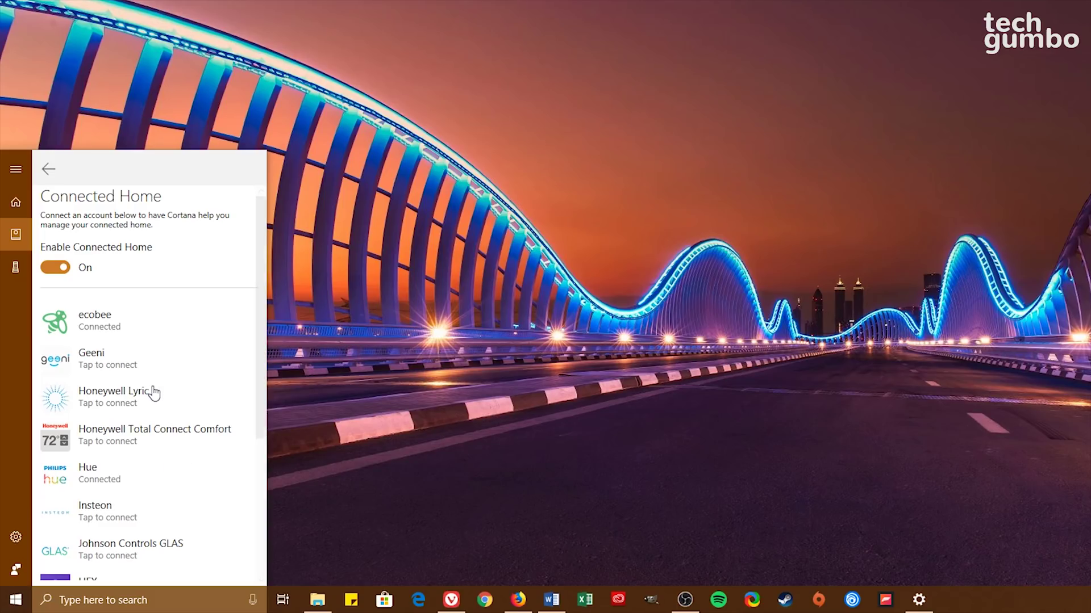
left_click(163, 427)
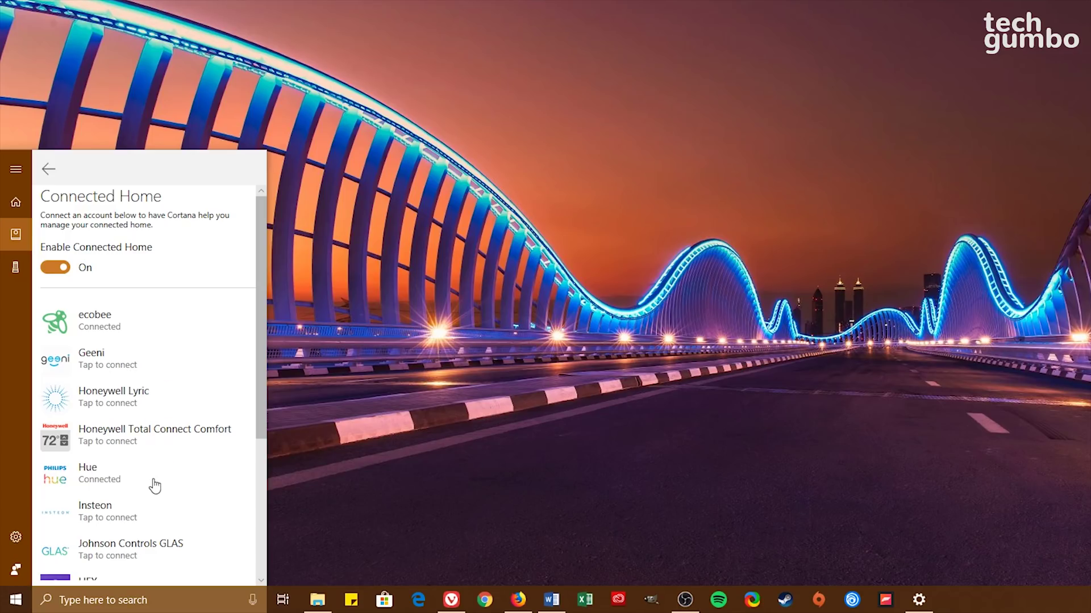
left_click(188, 425)
left_click(195, 505)
left_click(255, 604)
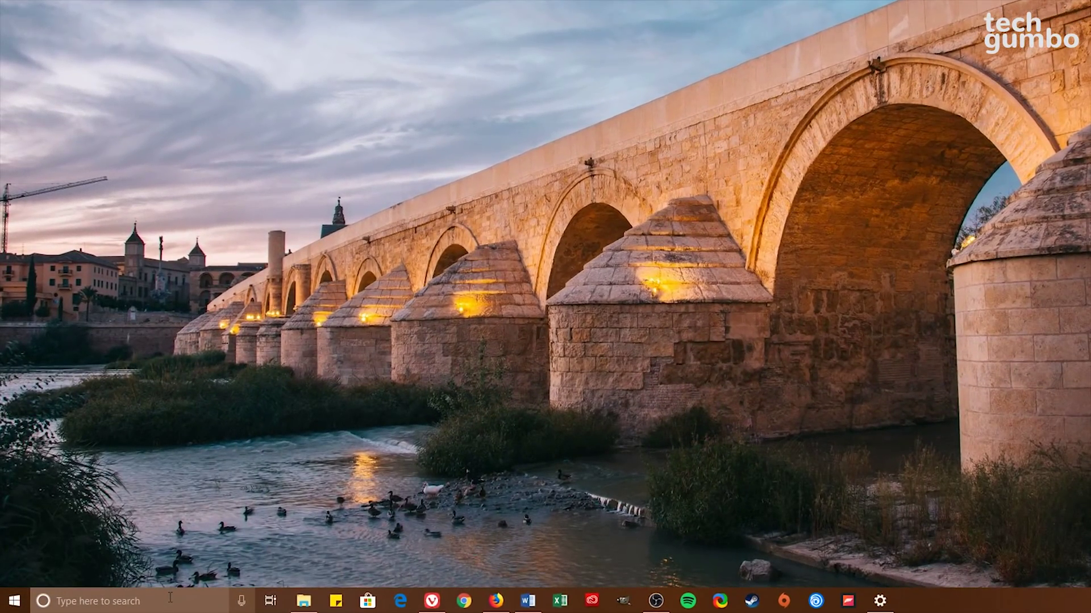
Step: Search for and launch Sticky Notes, then open its Settings page
left_click(169, 600)
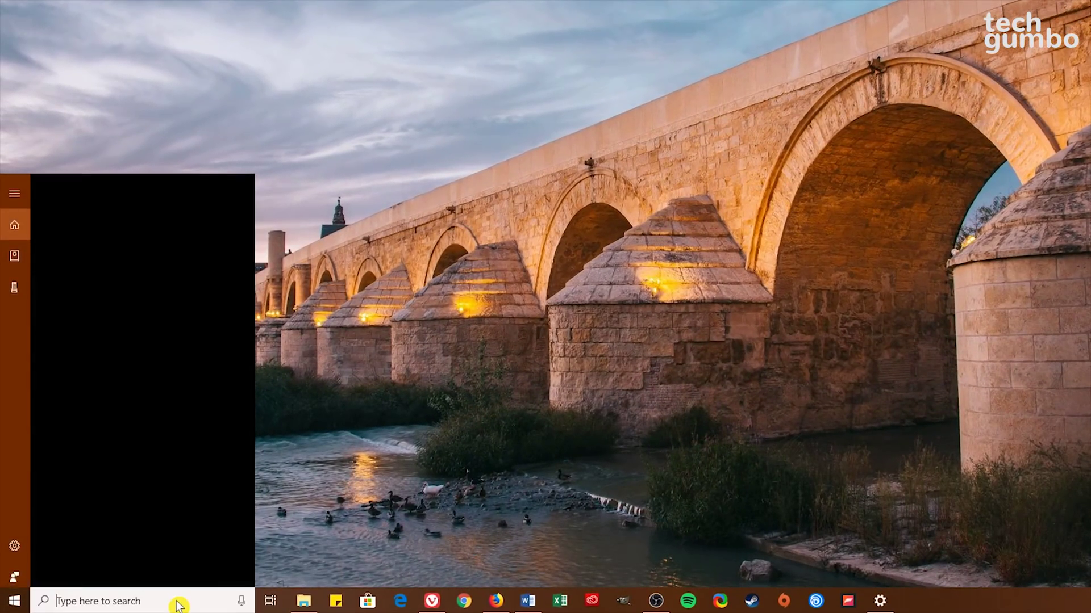
type("sticky notes")
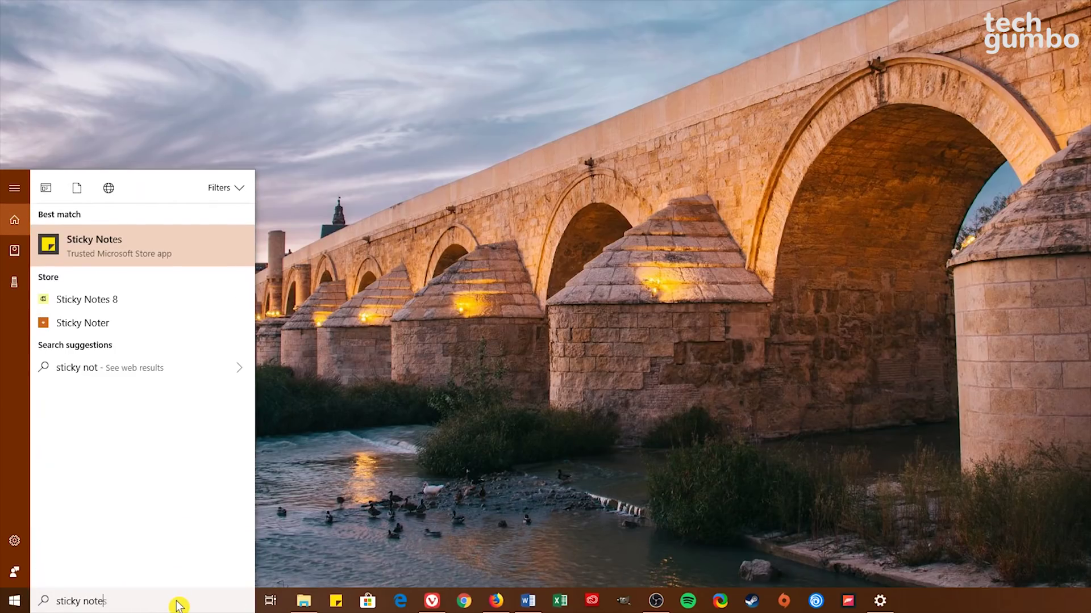
left_click(188, 251)
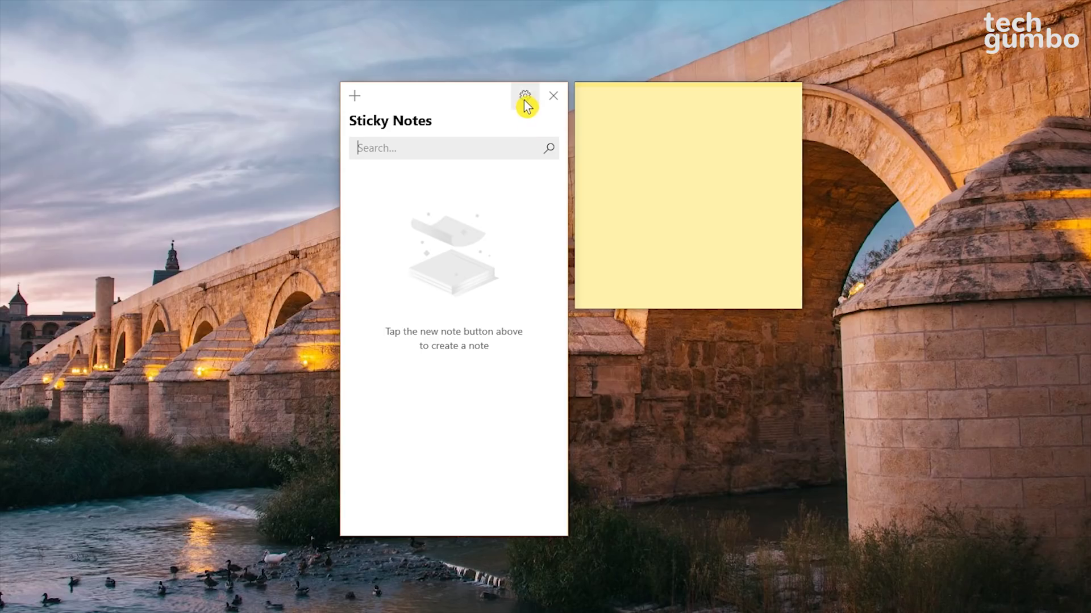
left_click(525, 96)
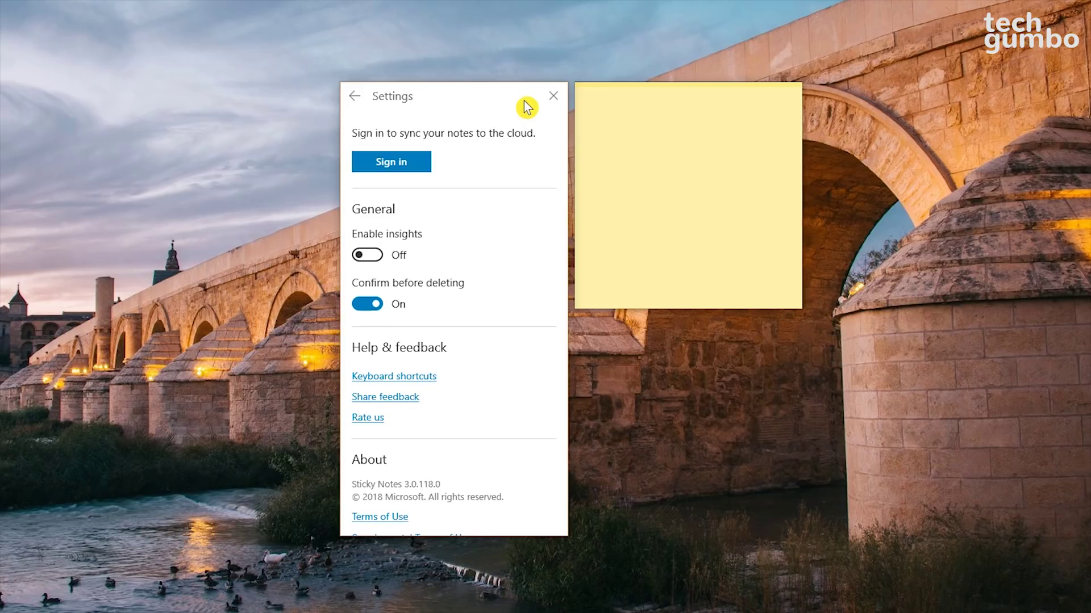
Step: Close Settings, make the note green with 'Watch Football' and 'Eat Pizza', and drag it toward the centre
left_click(553, 96)
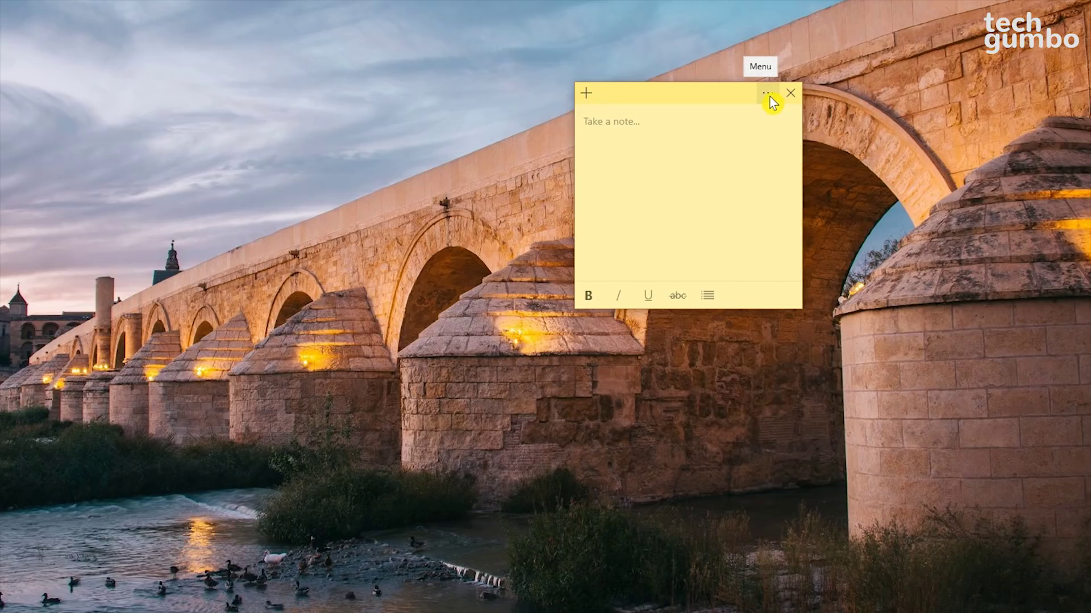
left_click(768, 95)
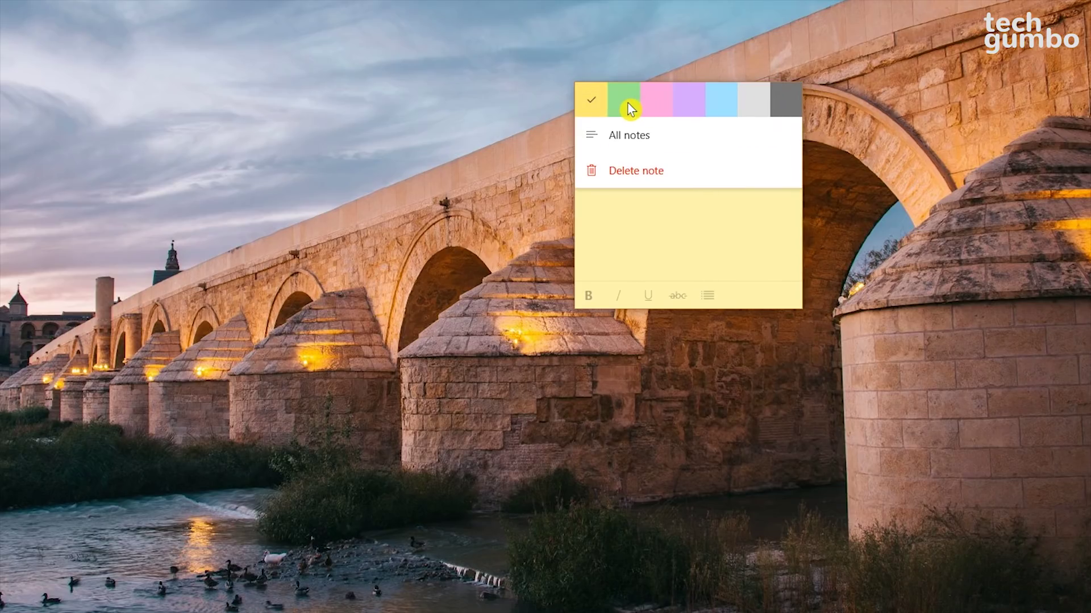
left_click(630, 108)
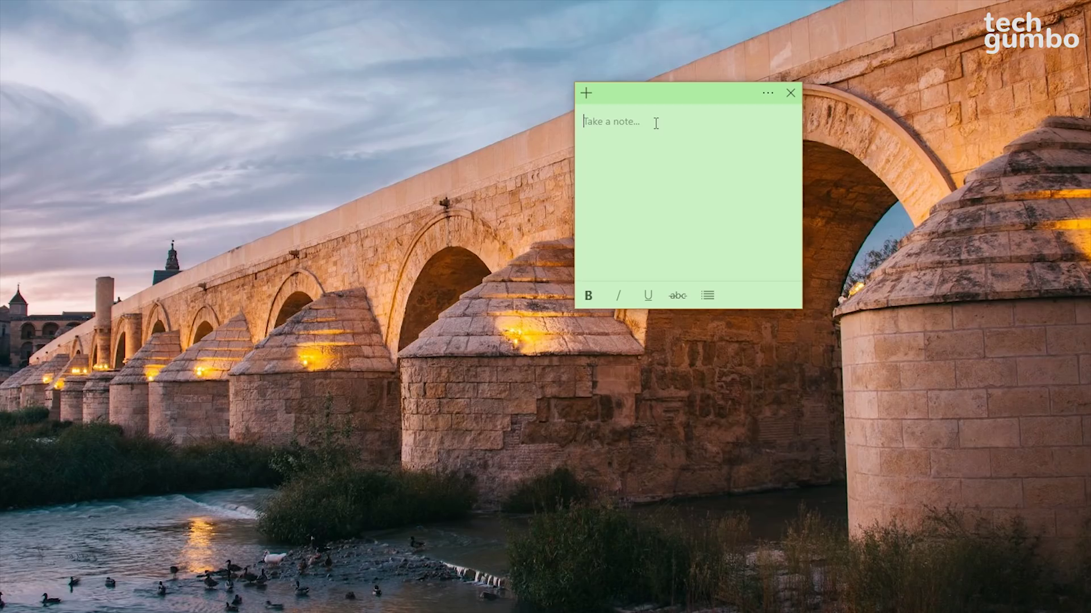
type("Watch Football")
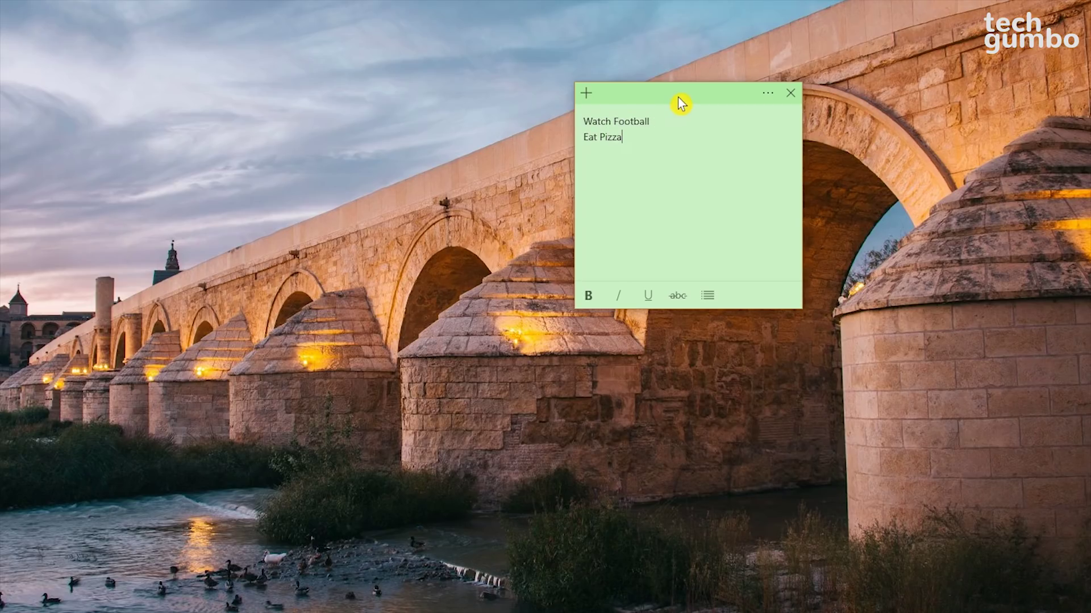
left_click_drag(681, 104, 487, 275)
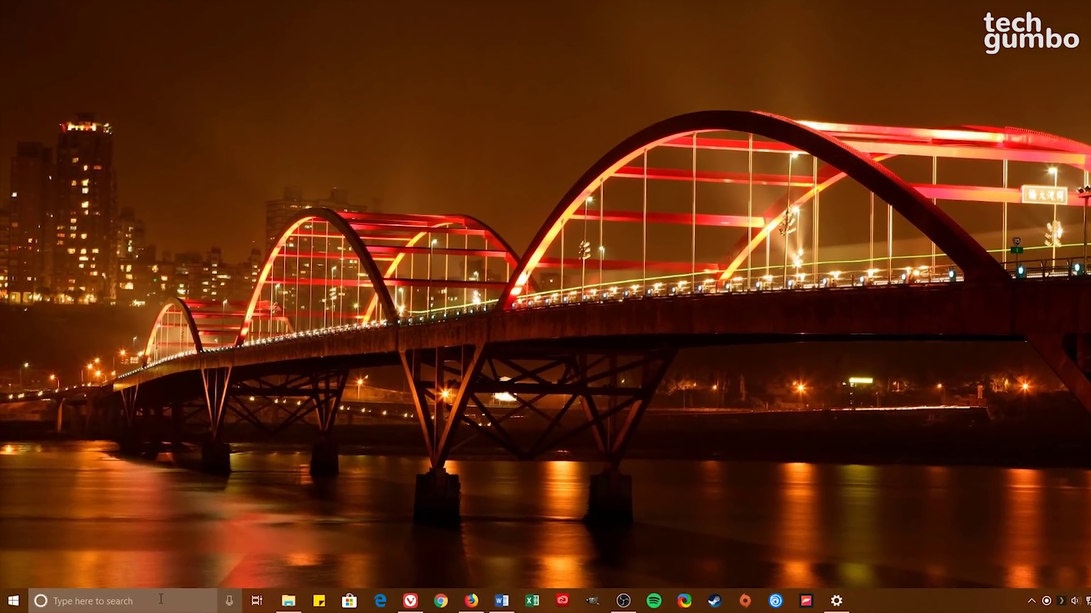
Step: Search for 'quick' to list Quick Assist as the best match
left_click(153, 605)
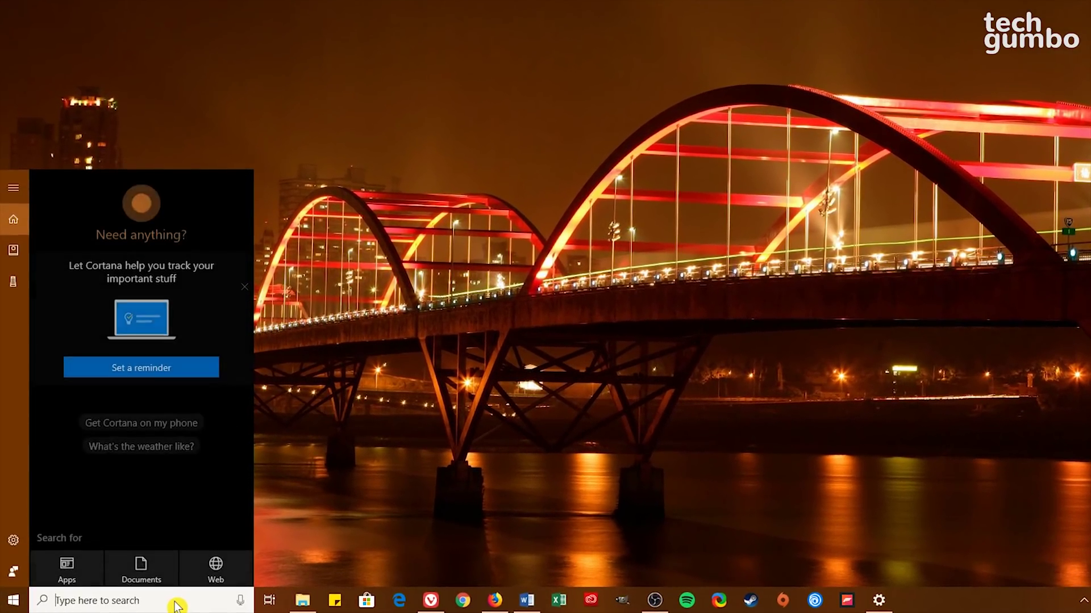
type("quick")
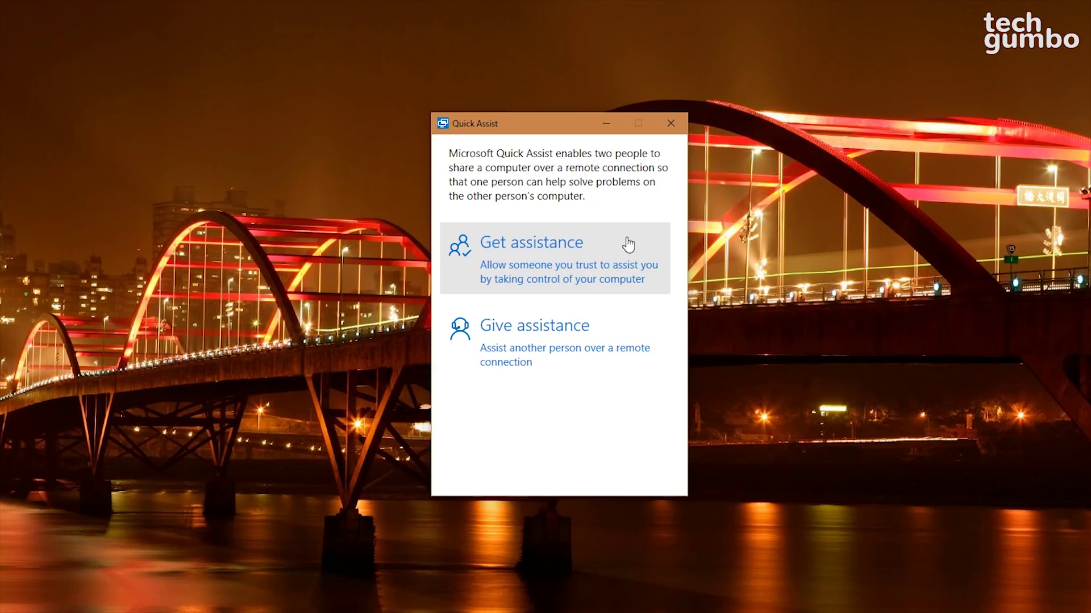
Step: Choose Get assistance in Quick Assist, then cancel back to its start page
left_click(628, 245)
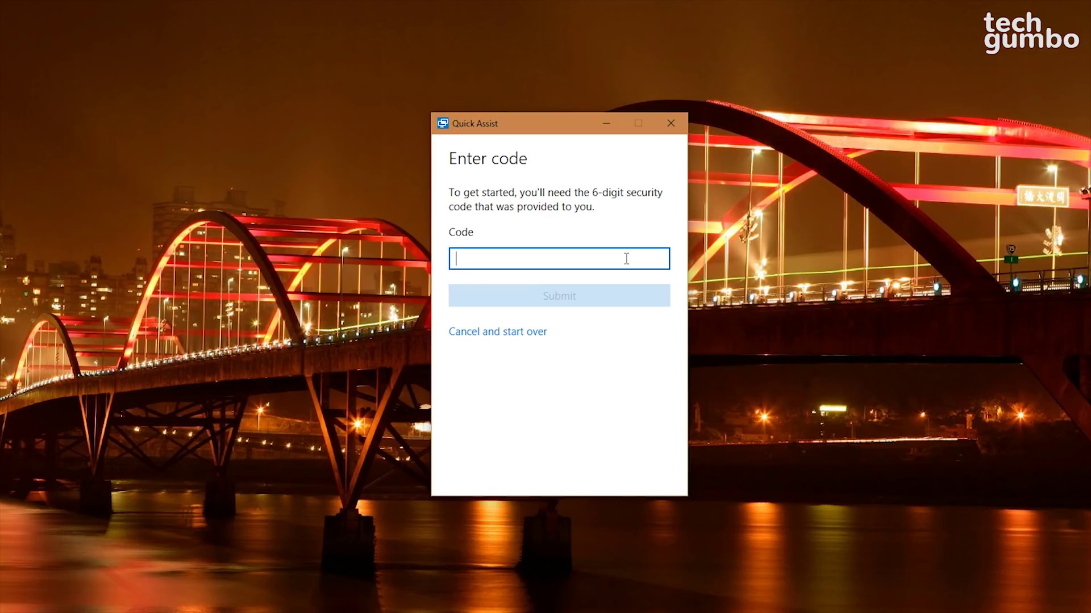
left_click(523, 333)
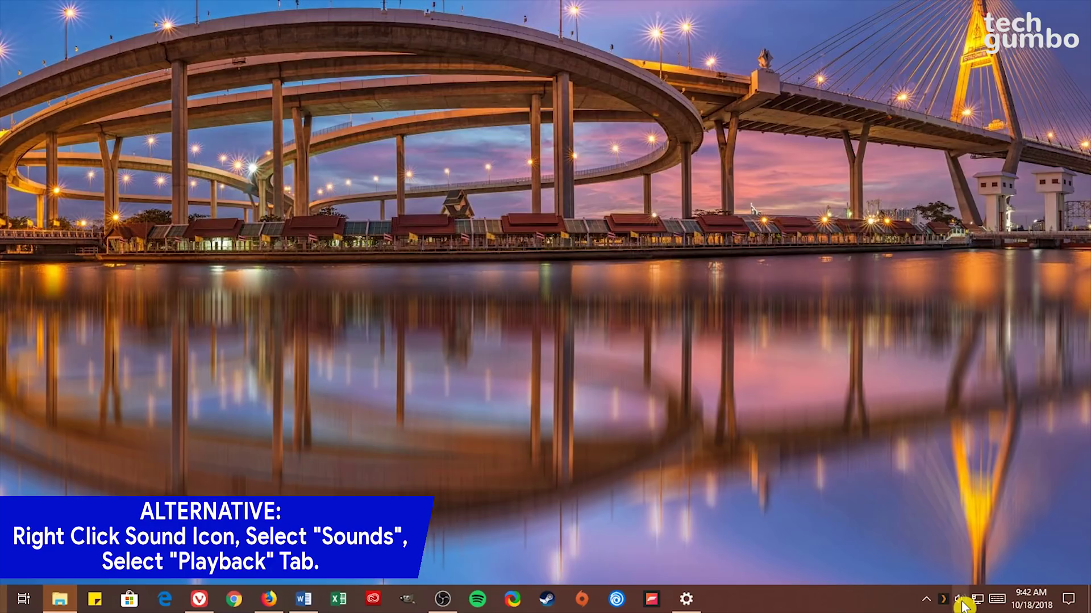
Step: Switch the Speakers / Headphones spatial sound format to Windows Sonic for Headphones and apply it
right_click(961, 602)
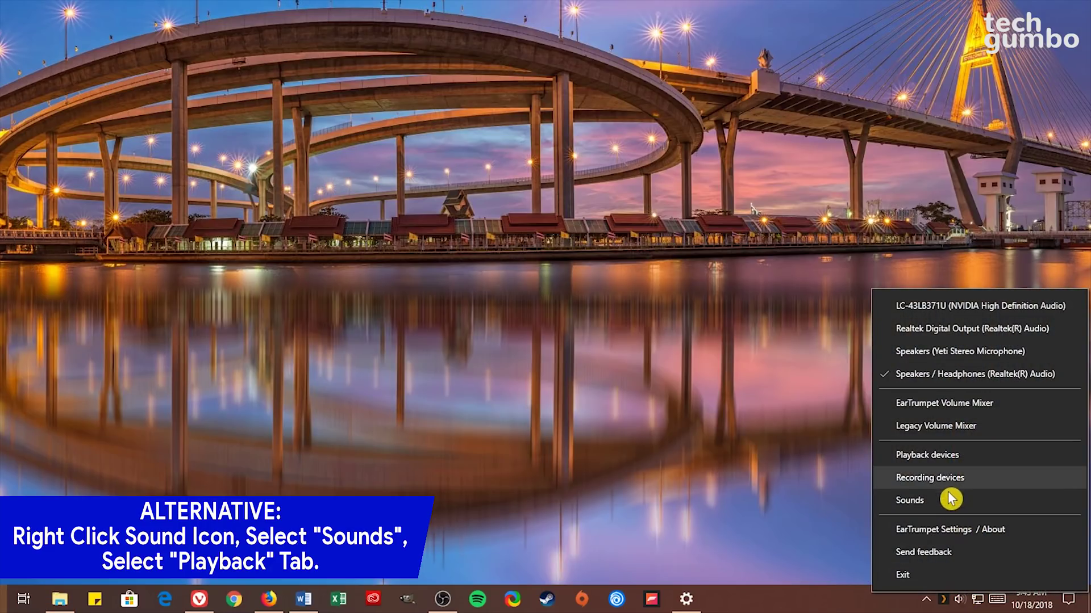
left_click(977, 457)
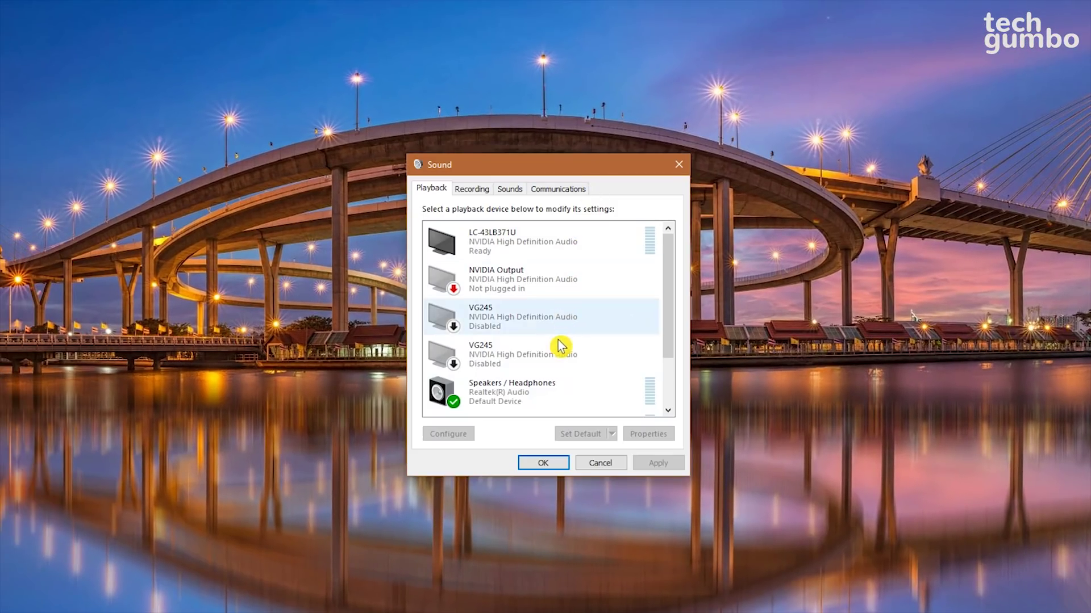
double_click(555, 403)
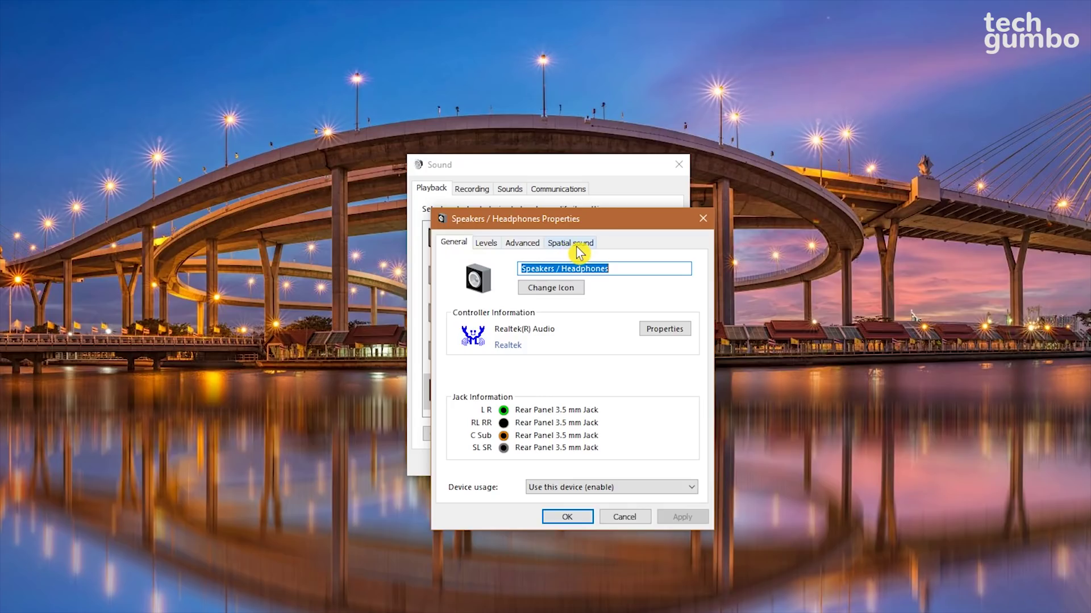
left_click(581, 250)
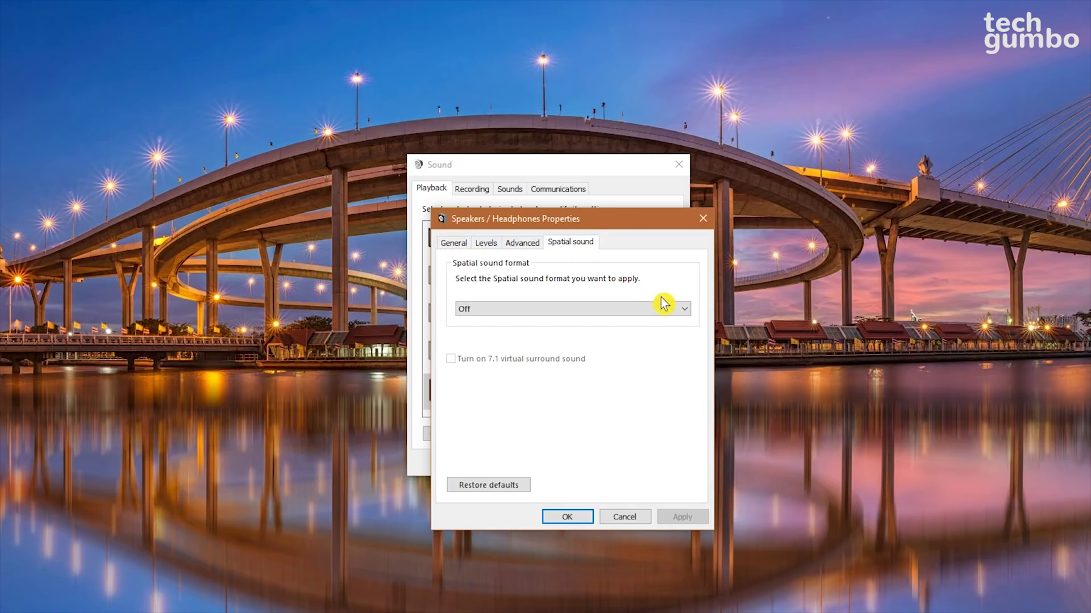
left_click(682, 312)
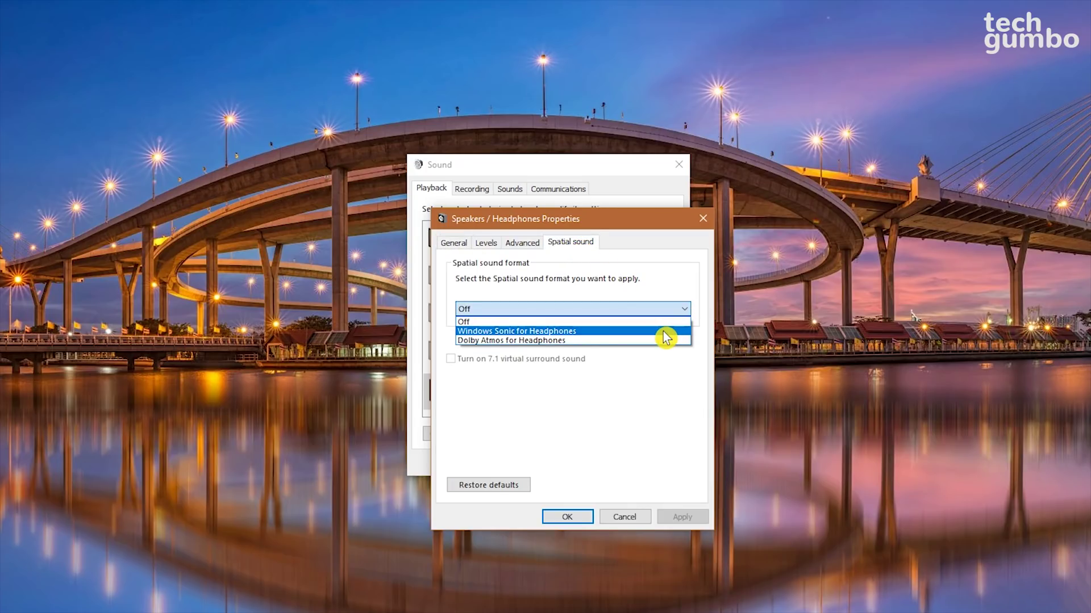
left_click(665, 332)
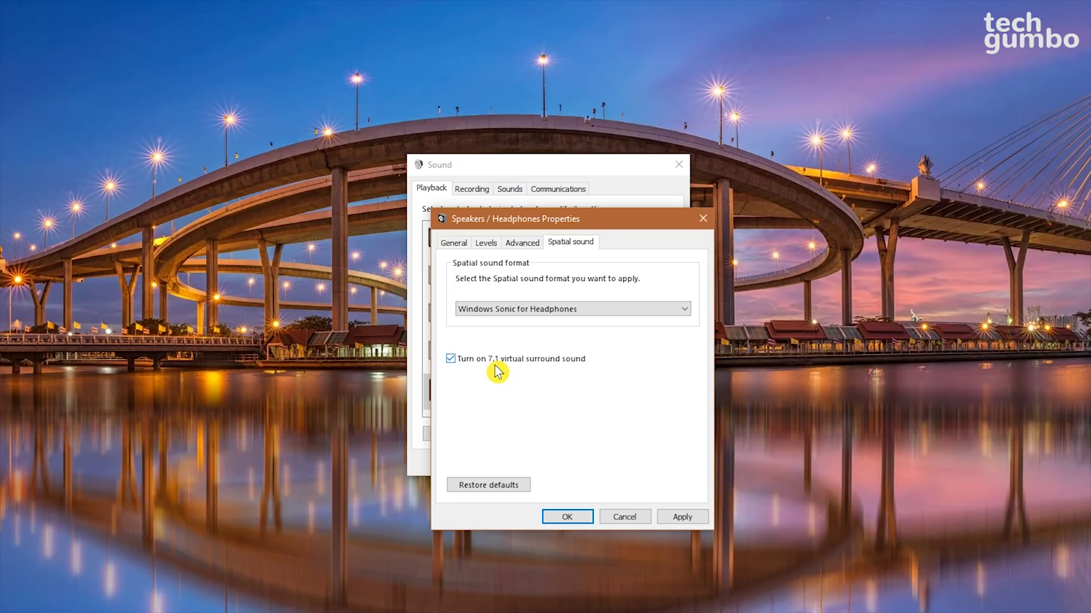
left_click(571, 518)
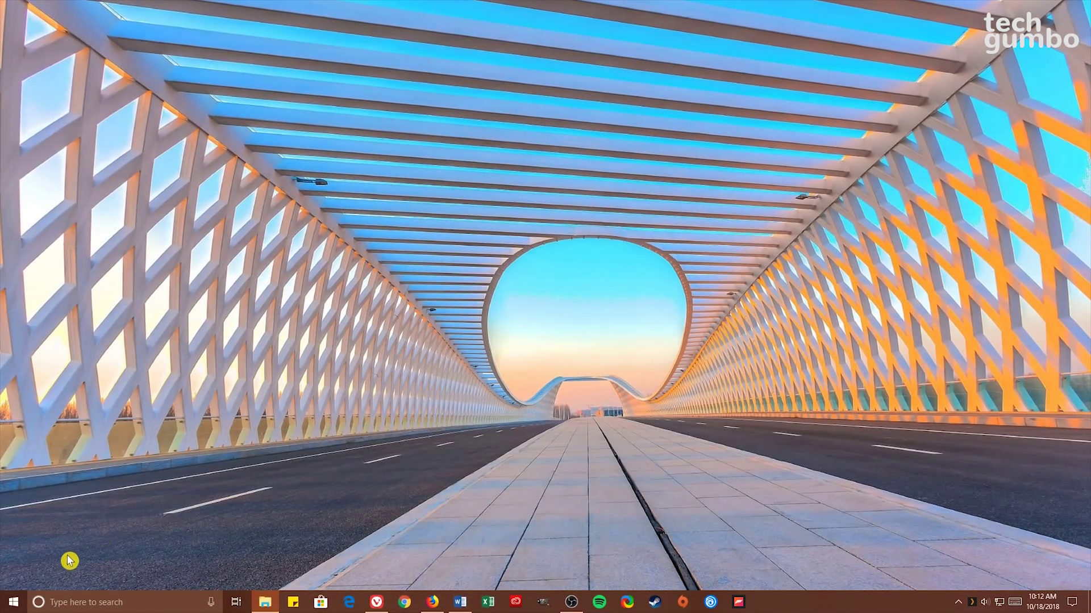
Step: Turn on Night light in System > Display and view its colour temperature and schedule options
left_click(14, 604)
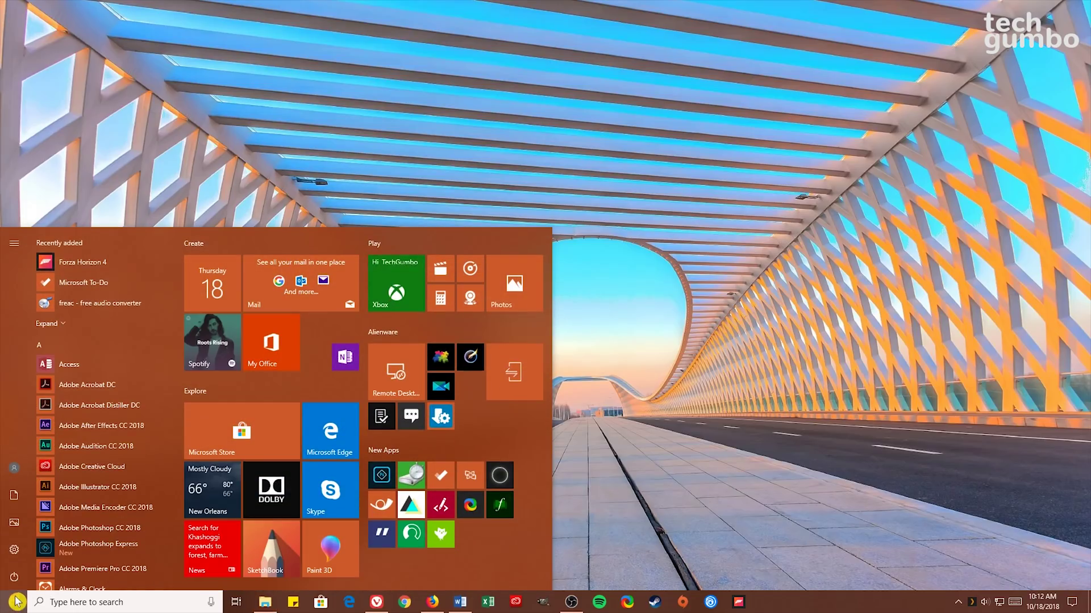
left_click(15, 551)
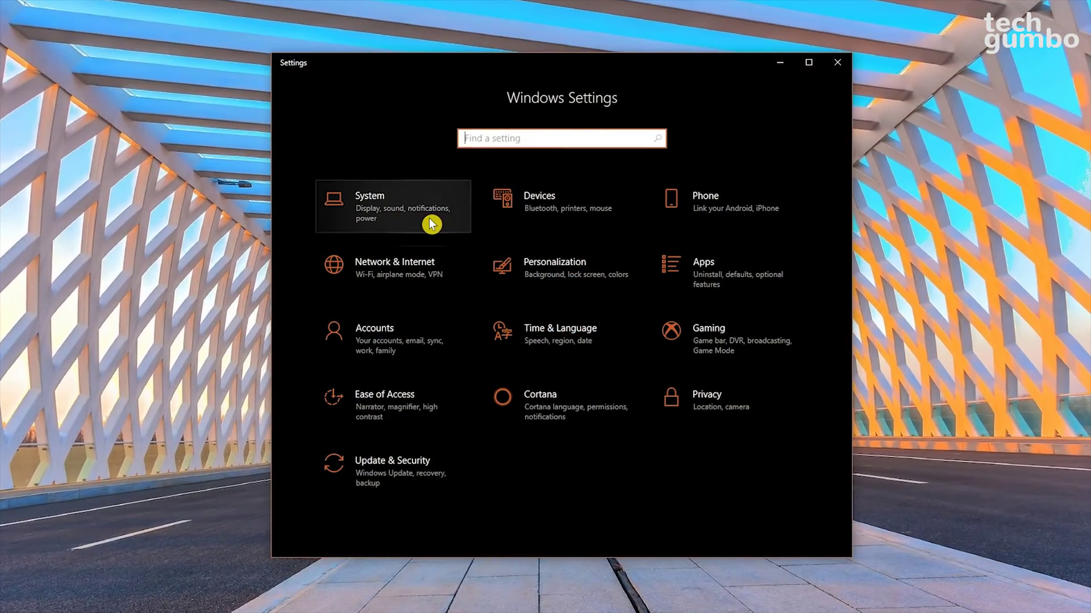
left_click(407, 212)
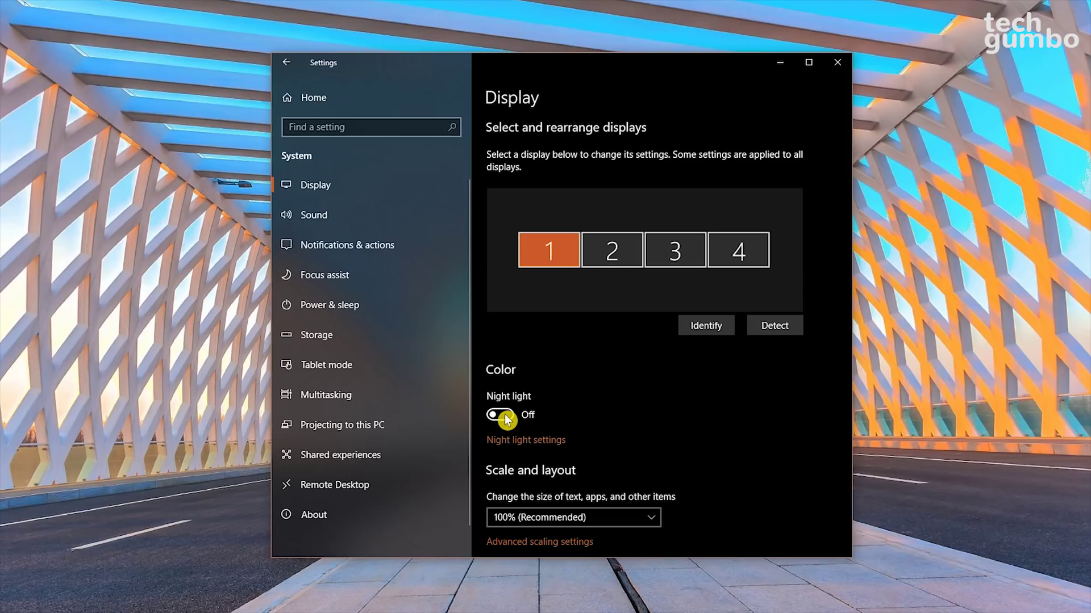
left_click(505, 417)
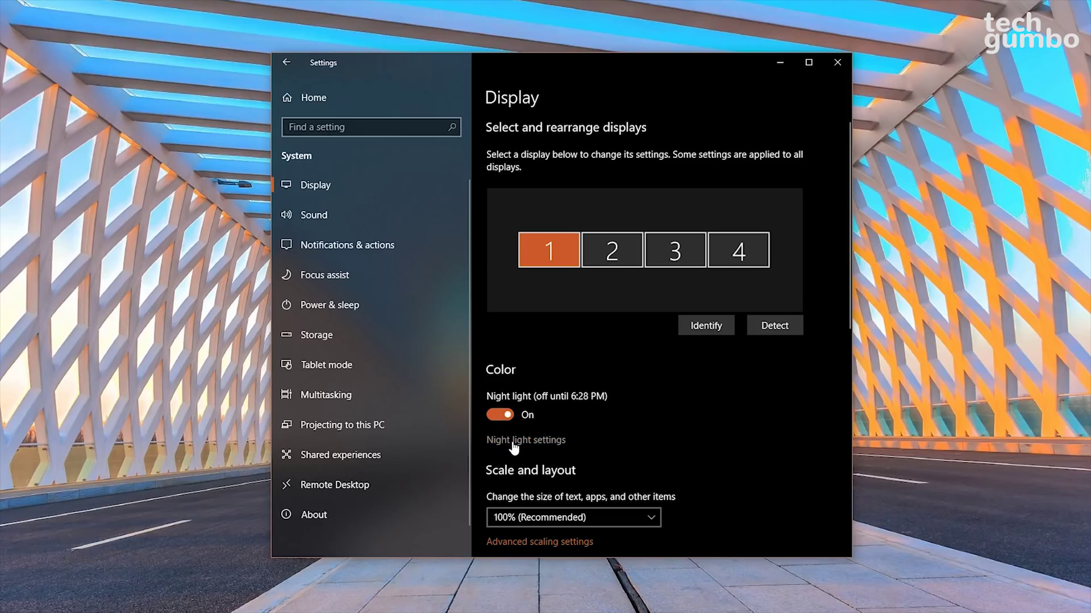
left_click(514, 441)
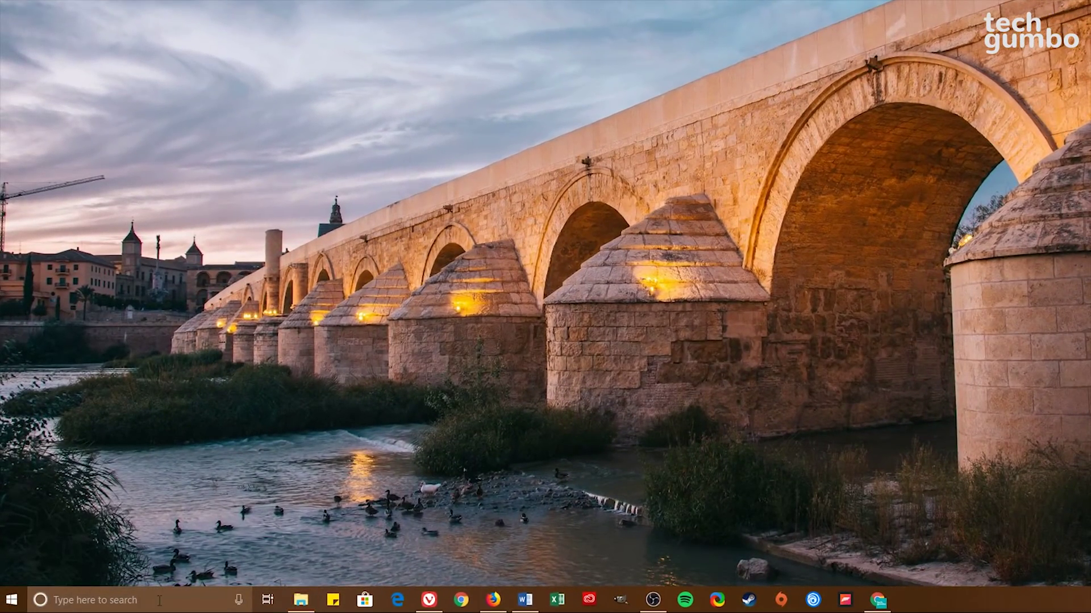
Step: Search 'media streaming' and turn on media streaming in Media streaming options
left_click(159, 601)
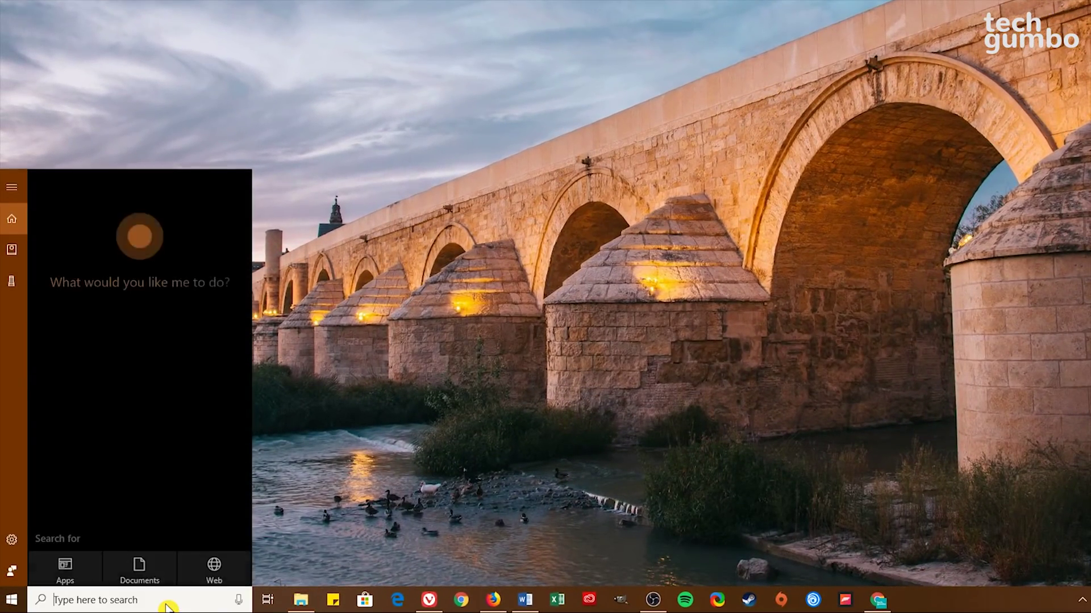
type("media streaming")
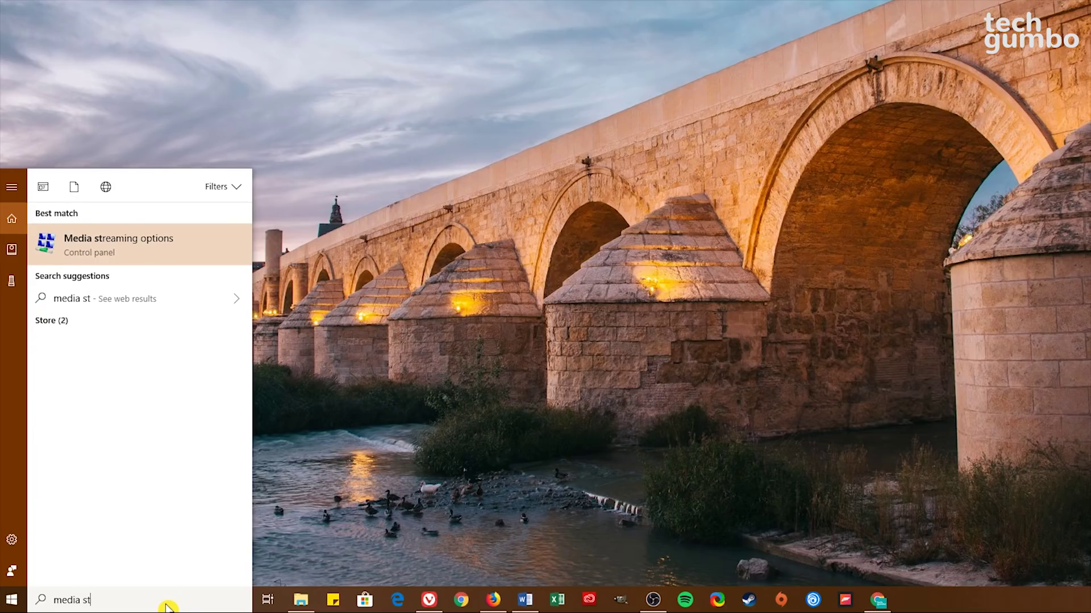
left_click(170, 259)
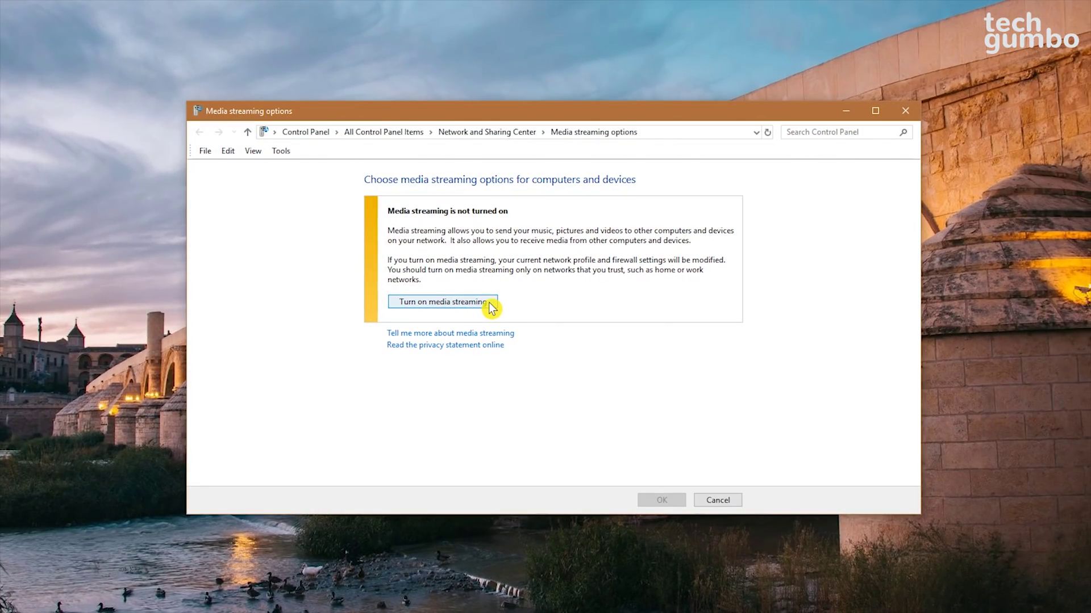
left_click(489, 308)
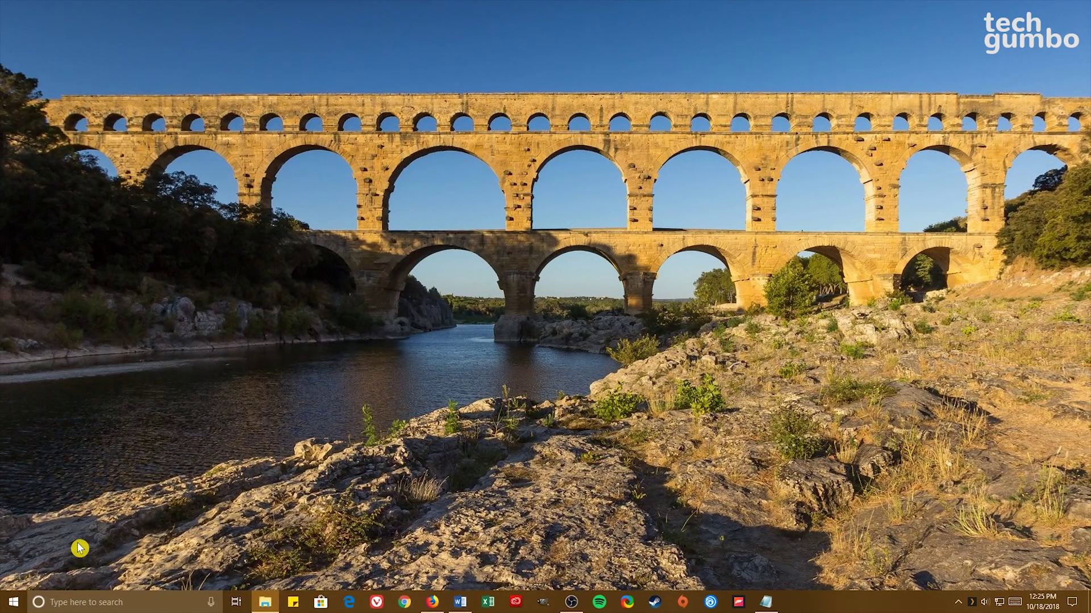
Step: Review the Time & Language speech privacy settings, then start Win+H dictation into Notepad
left_click(15, 602)
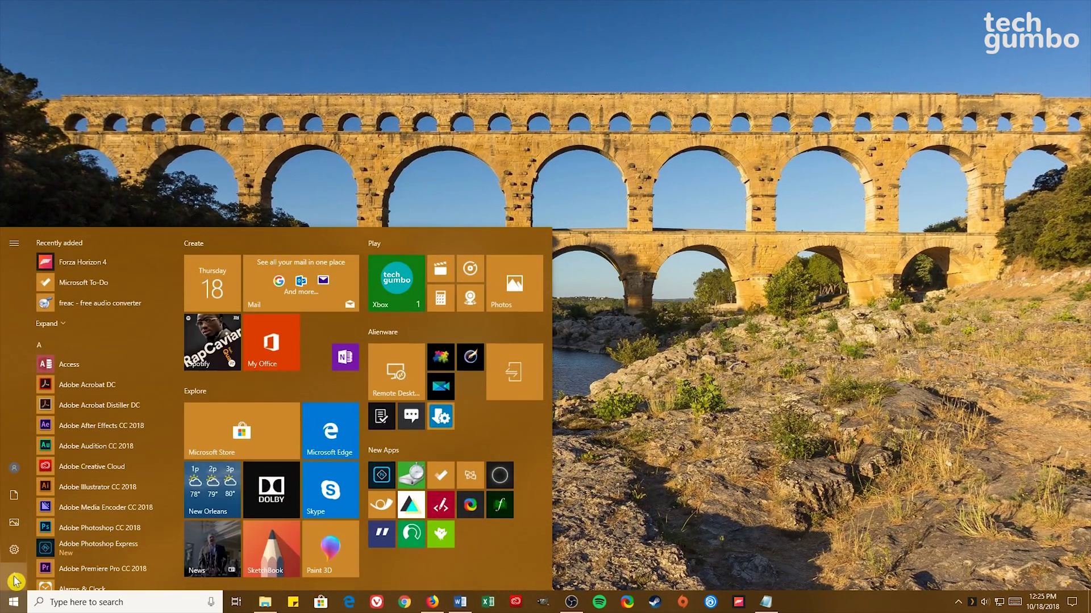
left_click(15, 554)
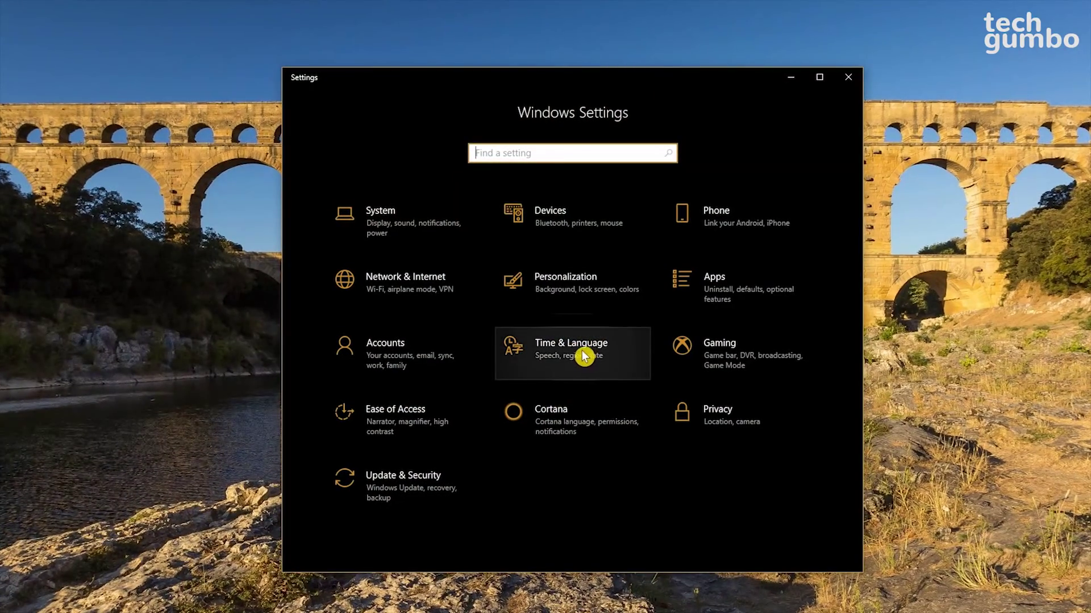
left_click(570, 354)
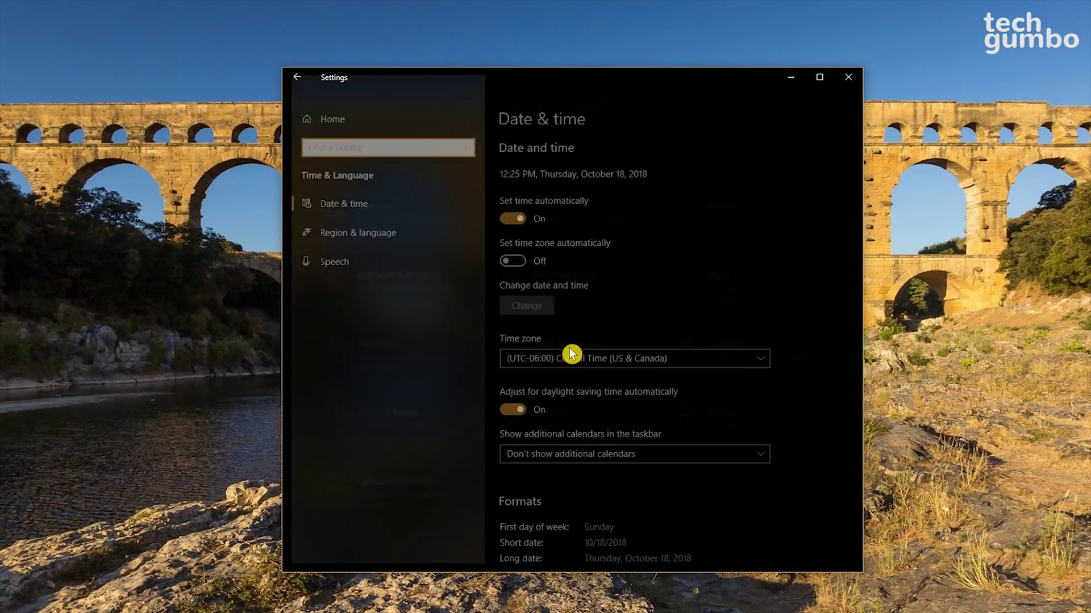
left_click(344, 260)
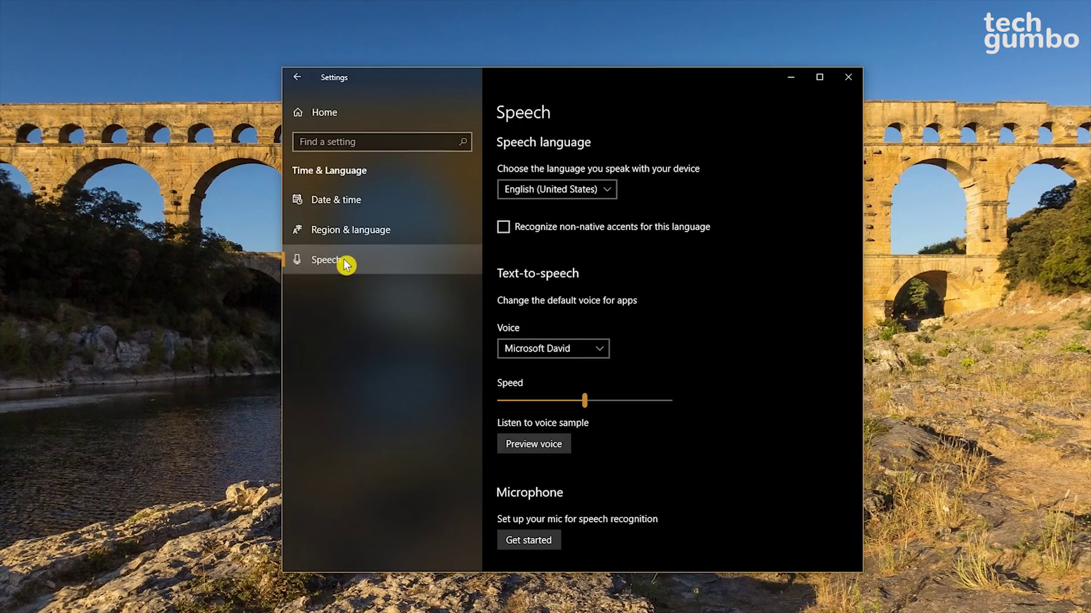
scroll(720, 388, "down", 4)
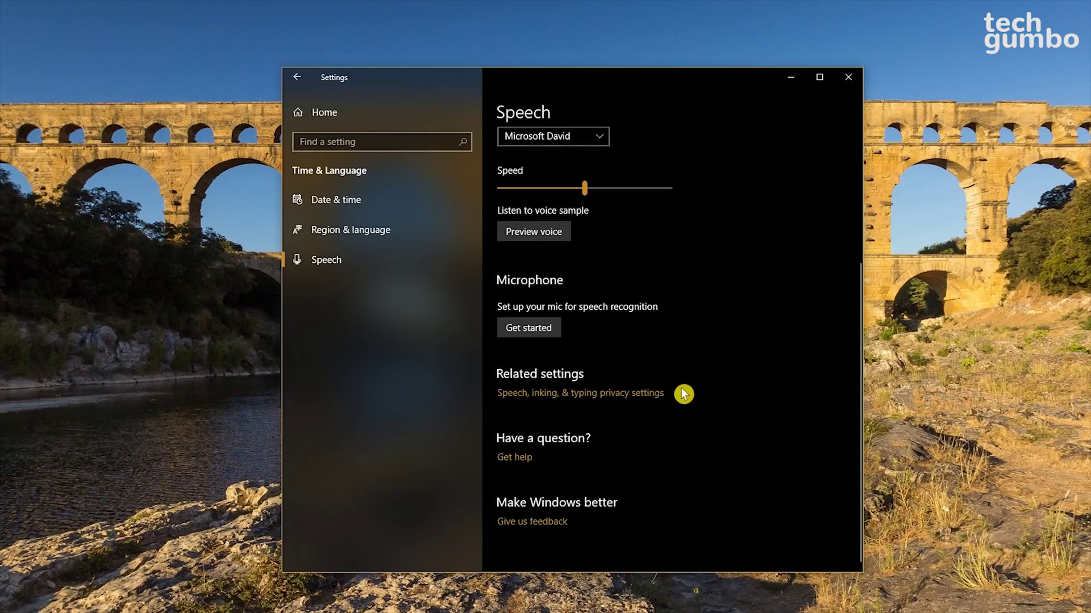
left_click(560, 398)
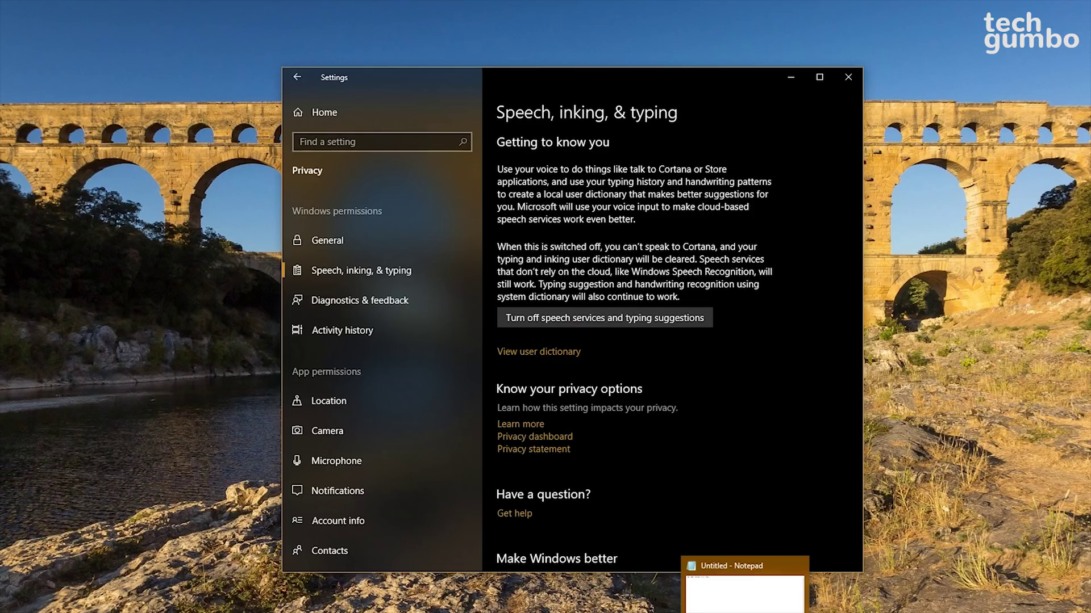
left_click(744, 611)
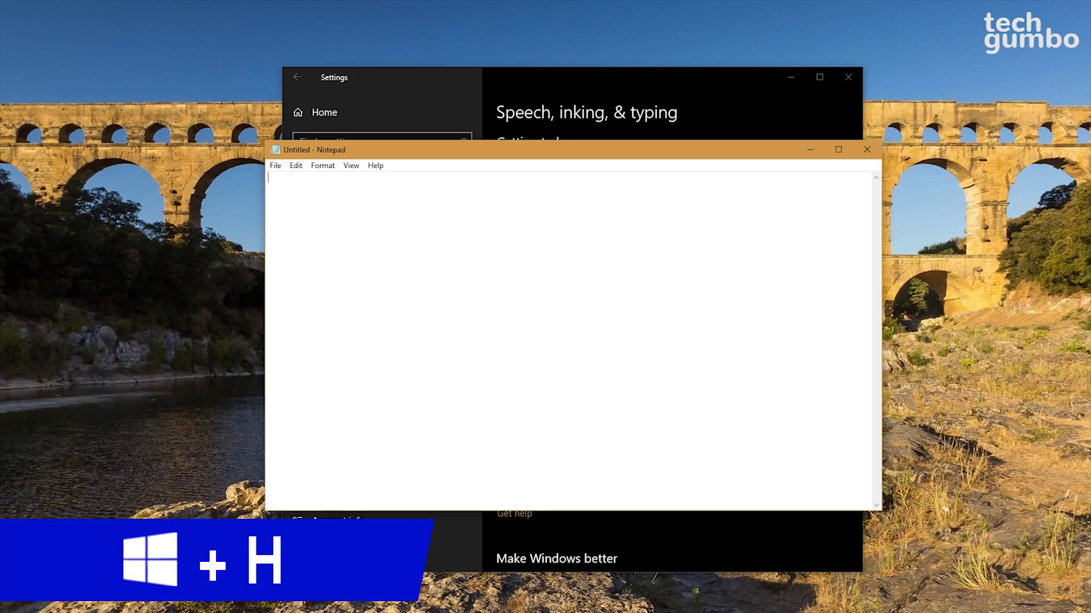
key("super+h")
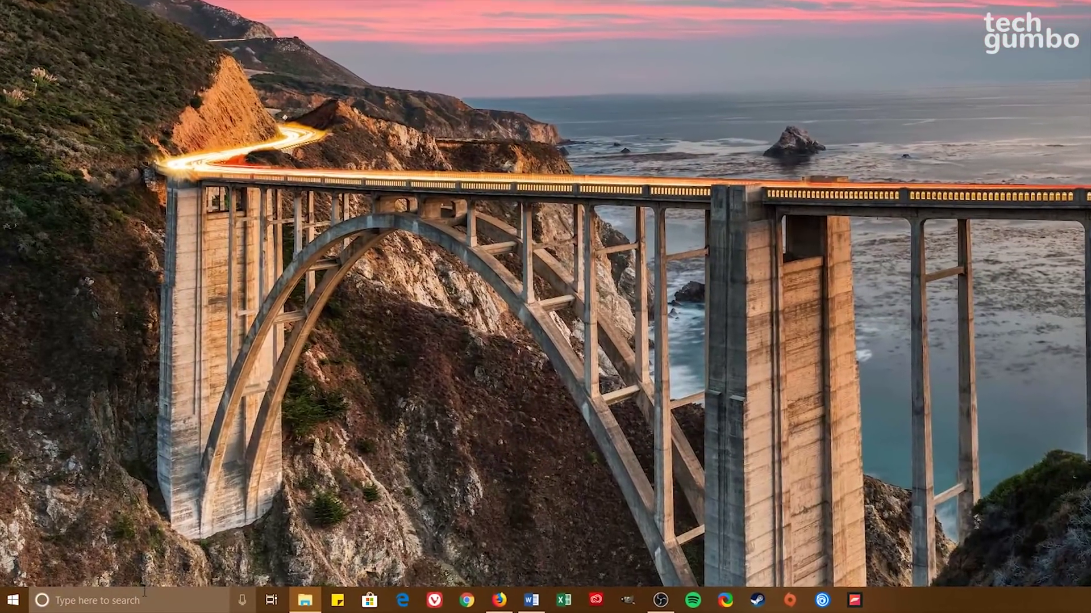
Step: Open Command Prompt as administrator from a 'cmd' search and run sfc /scannow
left_click(153, 600)
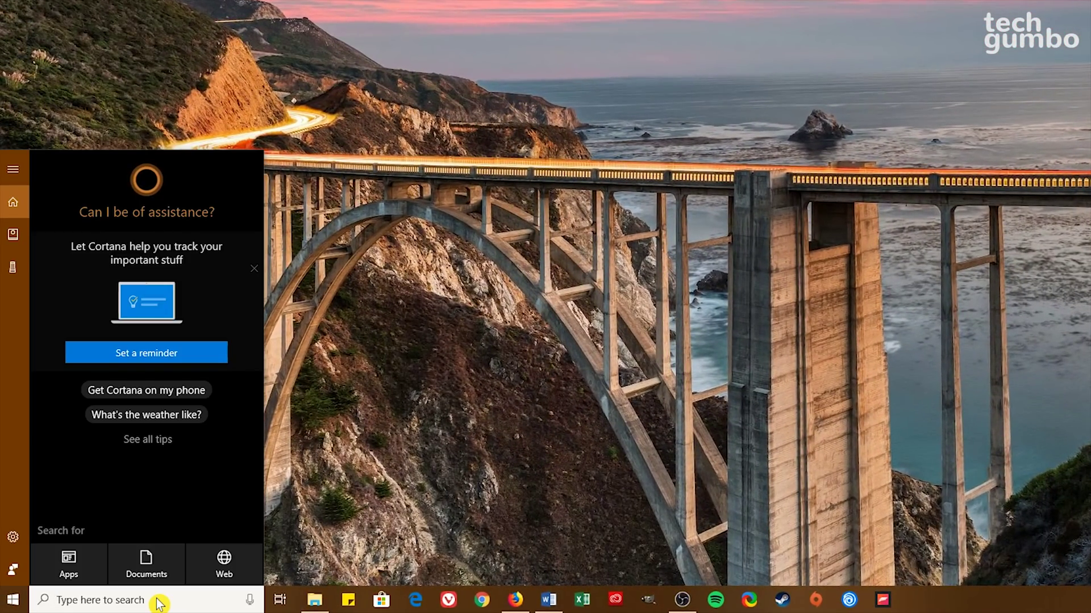
type("cmd")
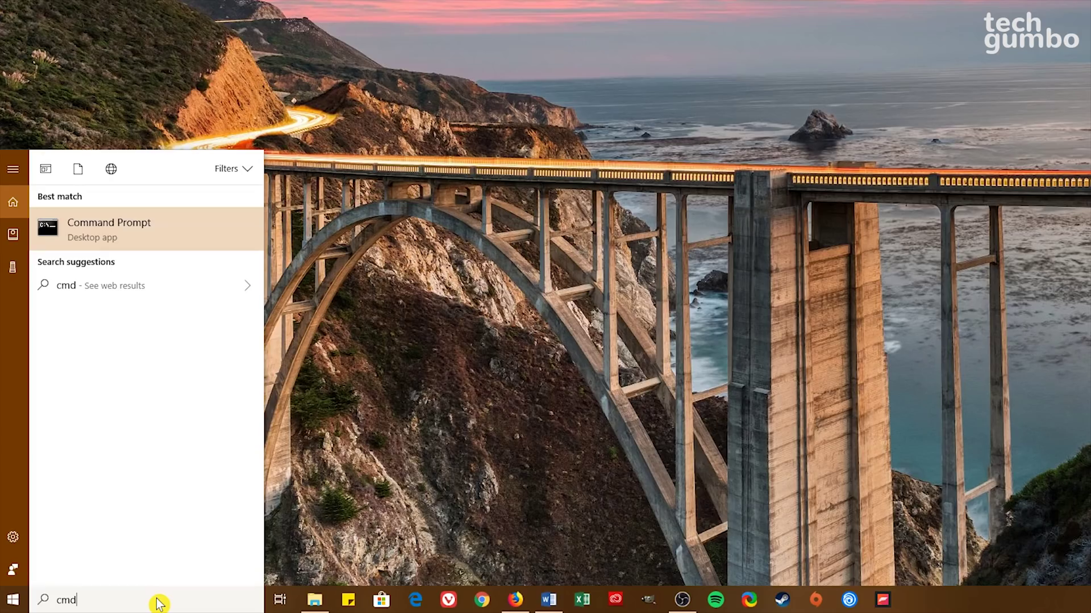
right_click(179, 233)
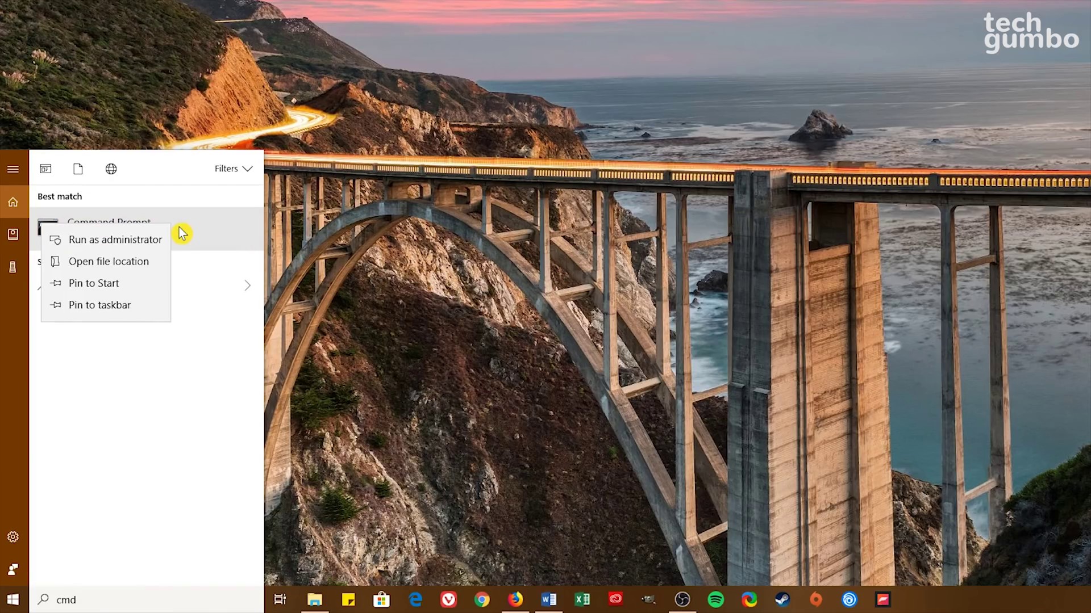
left_click(154, 245)
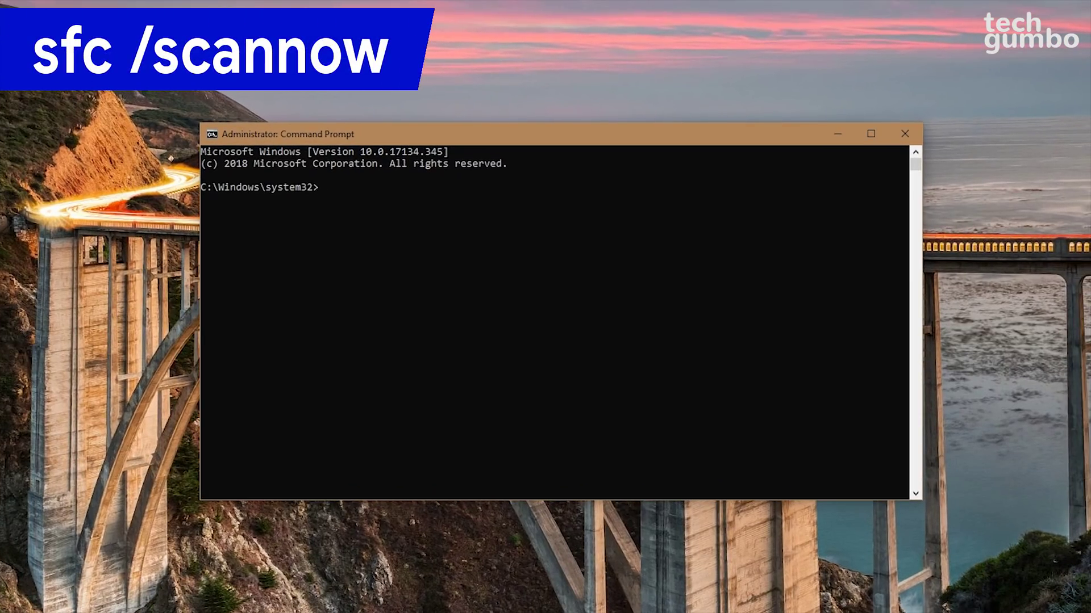
type("sfc /scannow")
key("Return")
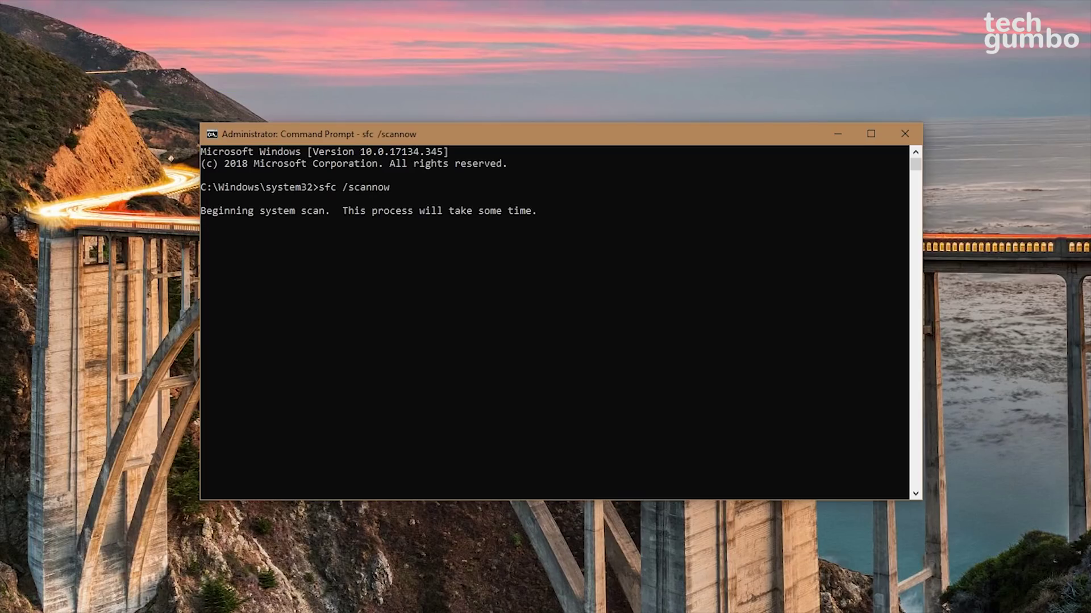